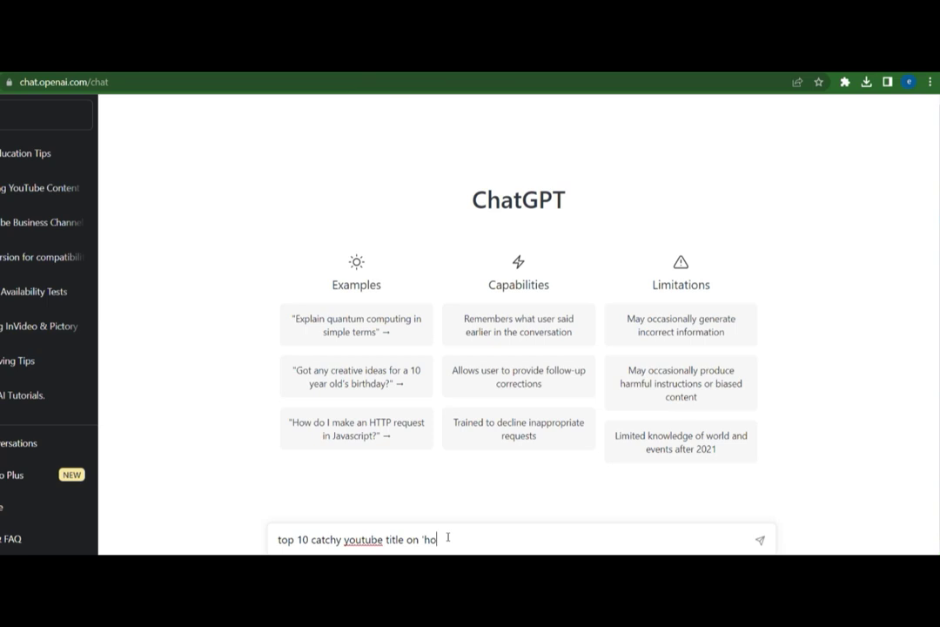
text(o becom)
text(e rich )
text(202)
key(BackSpace)
key(BackSpace)
key(BackSpace)
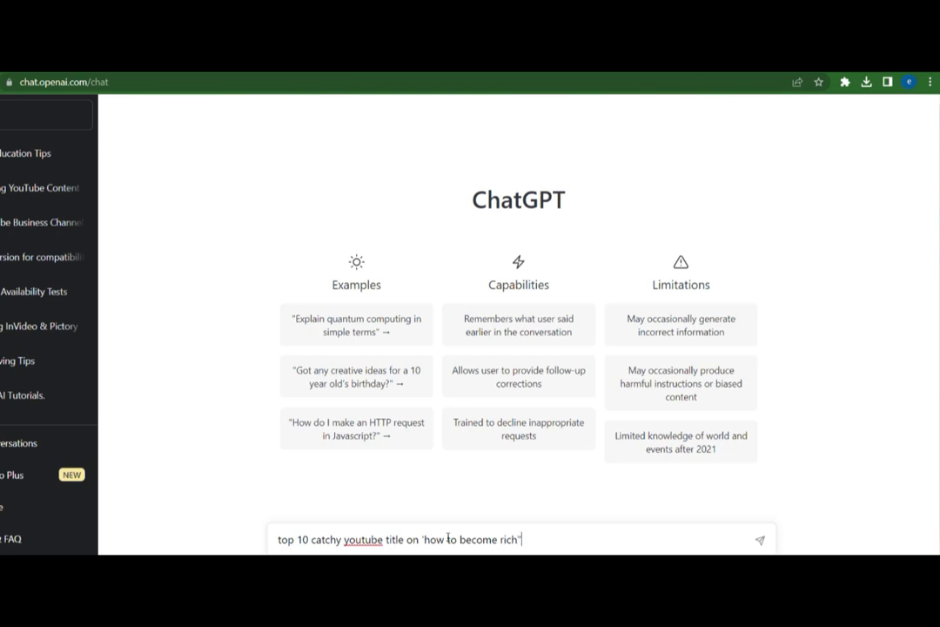
key(BackSpace)
key(BackSpace)
key(BackSpace)
key(BackSpace)
key(BackSpace)
key(BackSpace)
key(BackSpace)
key(BackSpace)
key(BackSpace)
key(BackSpace)
key(BackSpace)
key(BackSpace)
key(BackSpace)
key(BackSpace)
key(BackSpace)
key(BackSpace)
key(BackSpace)
key(BackSpace)
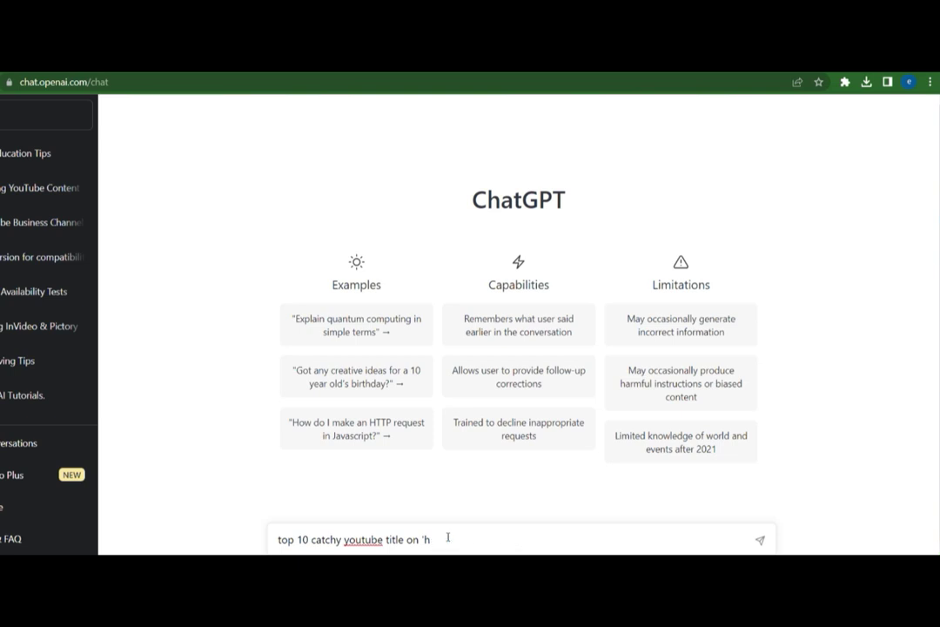
- Complete and send the prompt "top 10 catchy youtube titles on 'how to become rich'"
text('how to become rich')
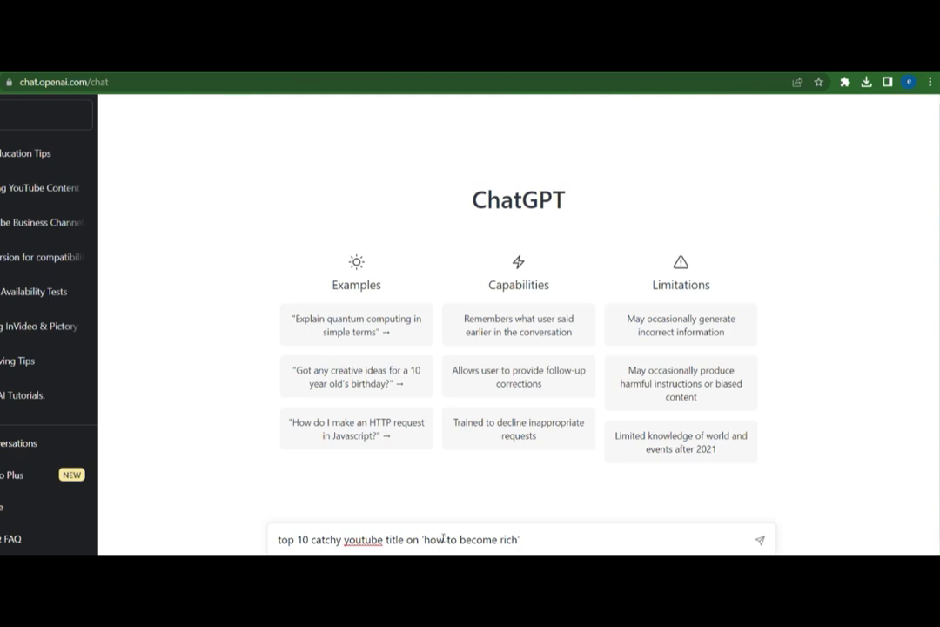
click(404, 539)
text(s)
key(Return)
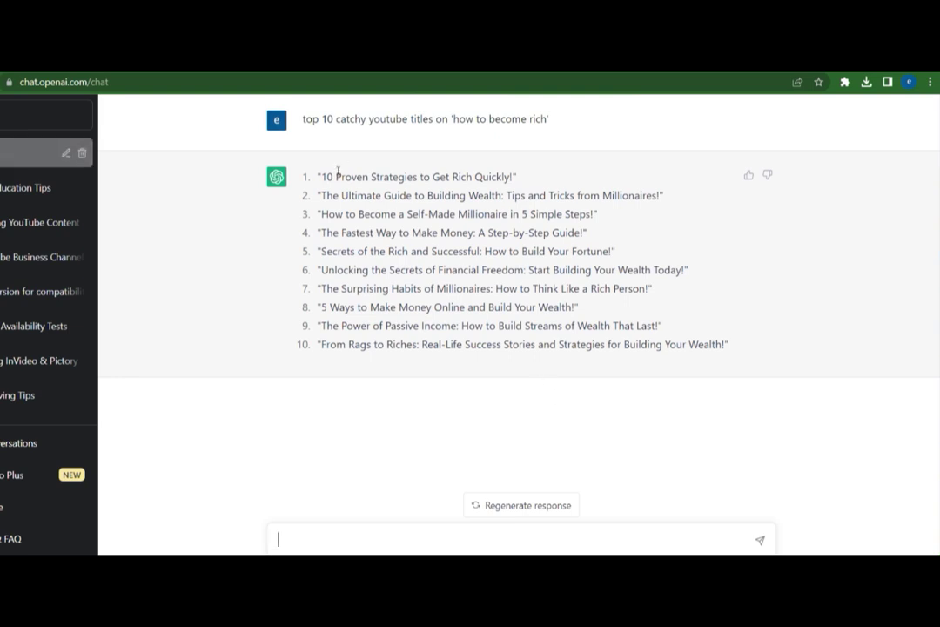
- Reuse the third suggested title in a new prompt: write youtube script on "How to Become a Self-Made Millionaire in 5 Simple Steps!"
drag(317, 213, 644, 215)
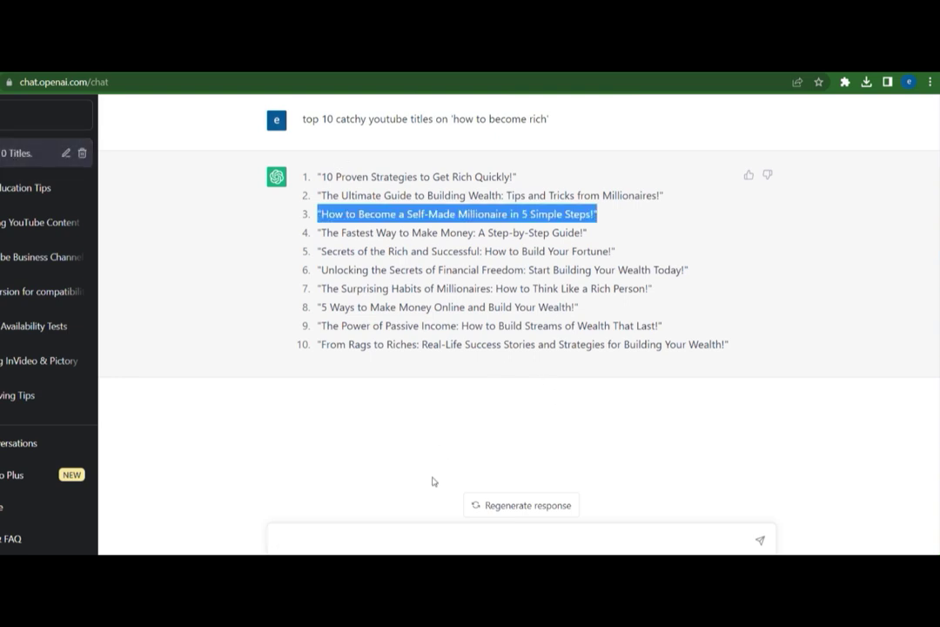
click(430, 535)
text(write youtube script)
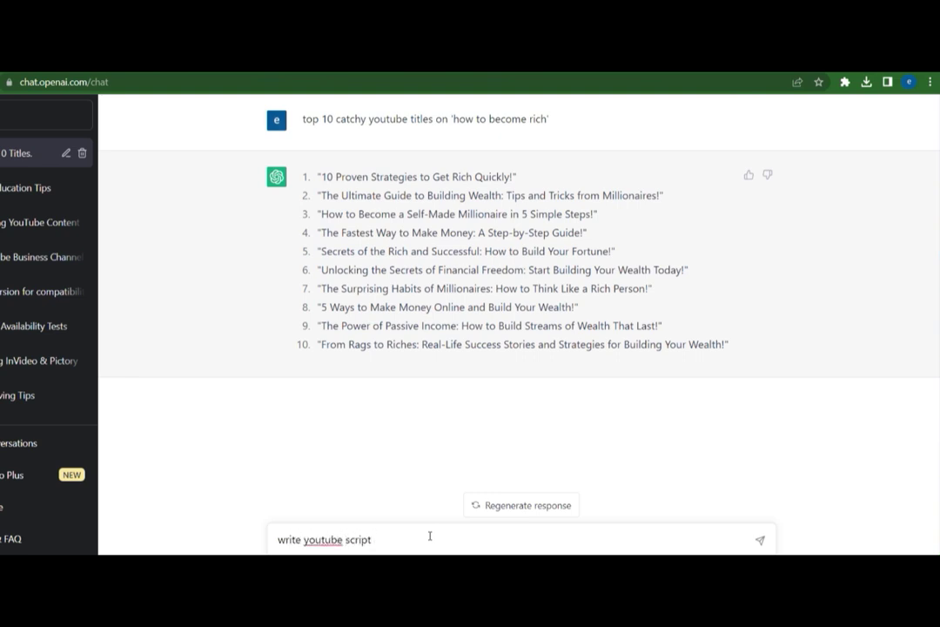
text( on ")
text("How to Become a Self-Made Millionaire in 5 Simple Steps!")
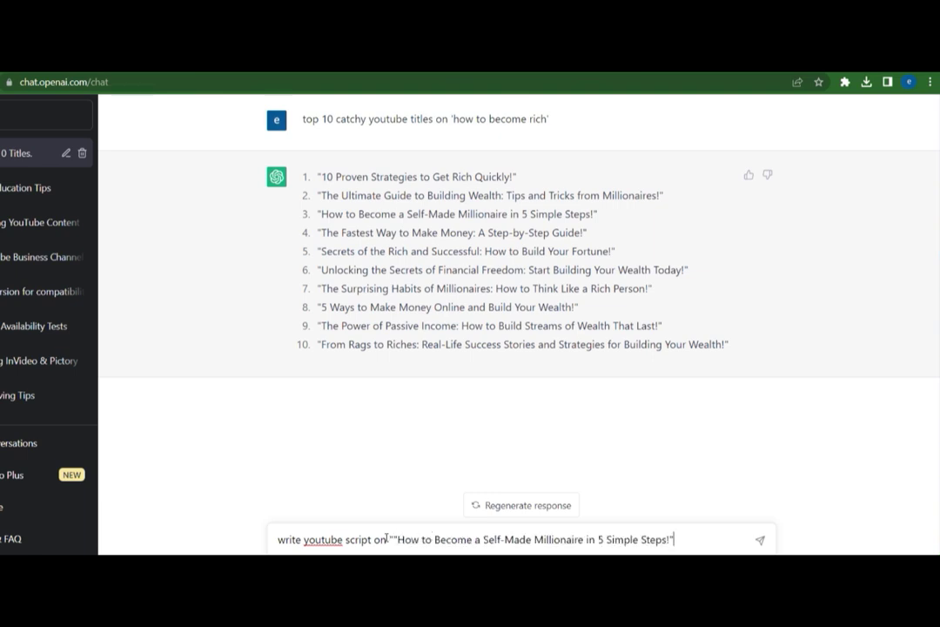
click(392, 539)
key(BackSpace)
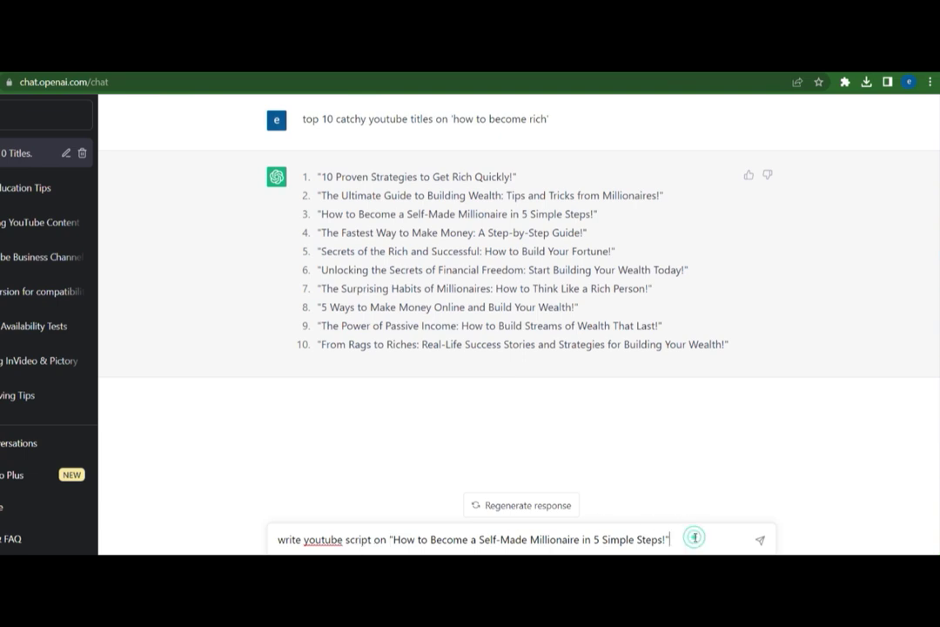
key(Return)
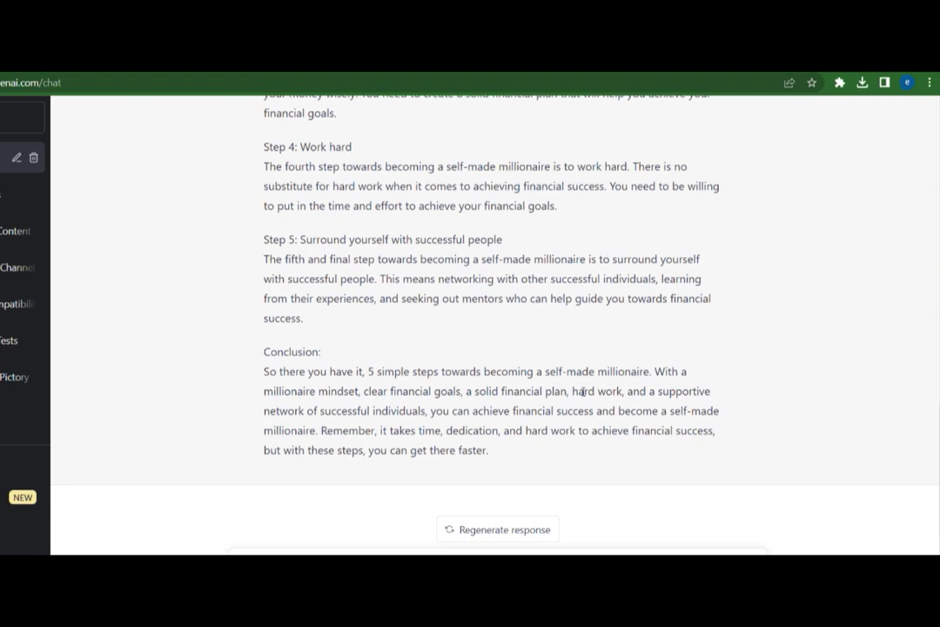
scroll(584, 392, up, 6)
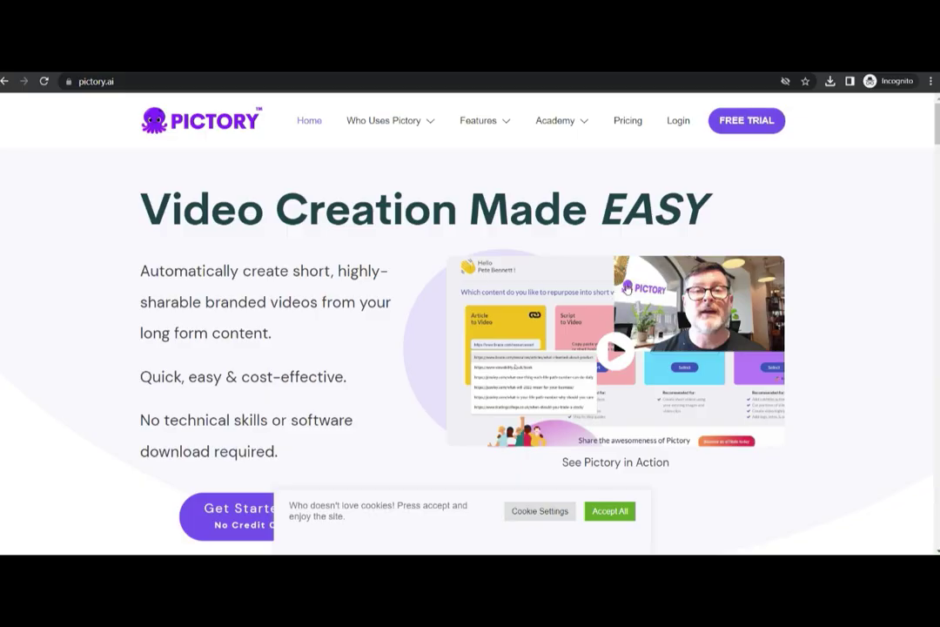
- Log in to Pictory and start a Script to Video project
click(678, 121)
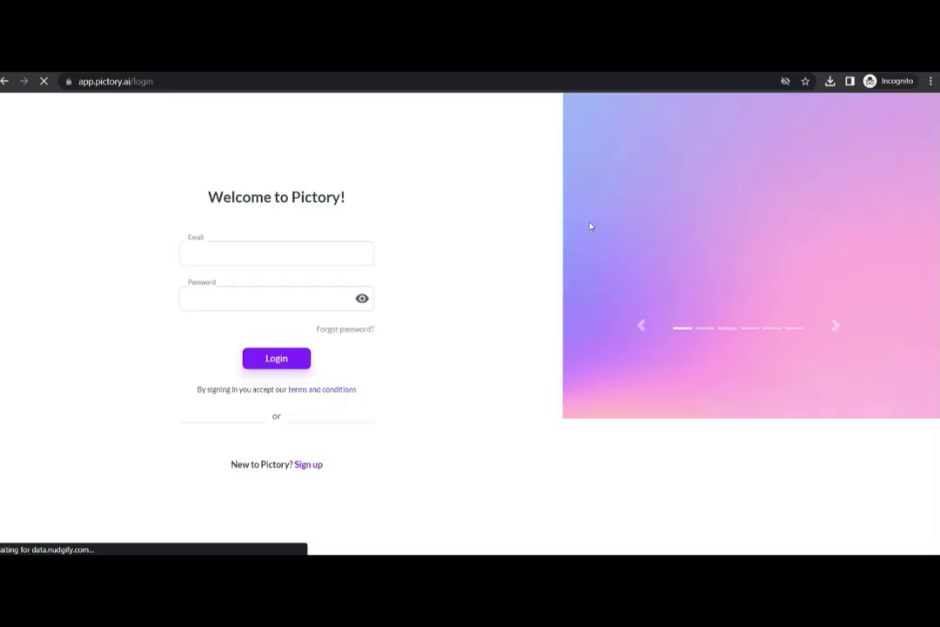
click(268, 473)
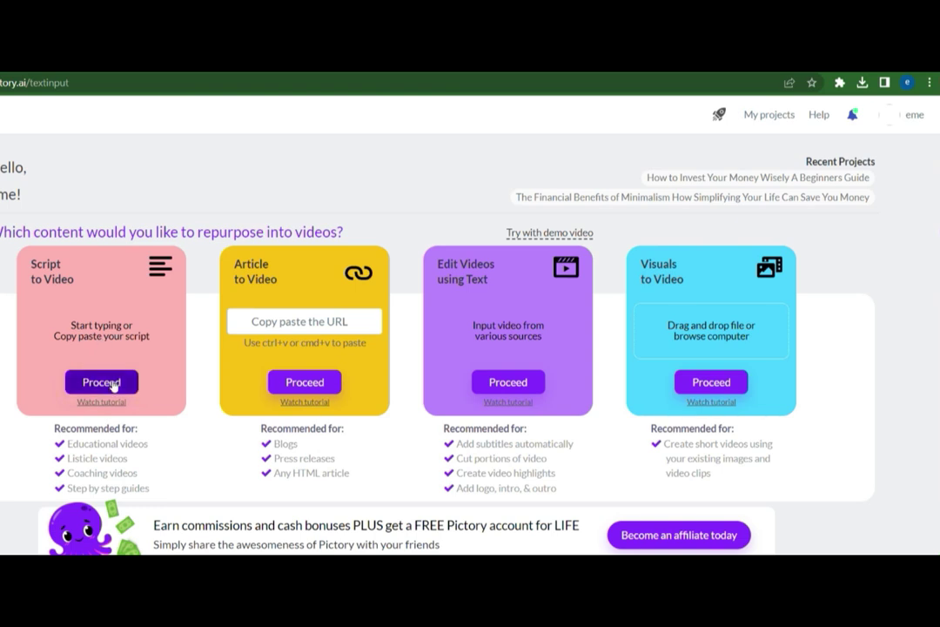
click(101, 382)
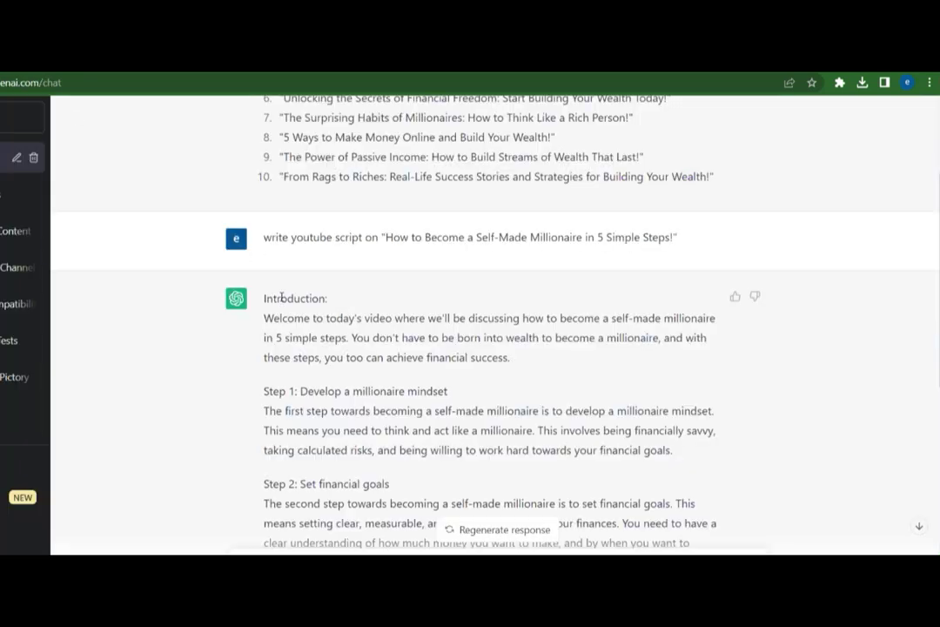
- Copy the title from the ChatGPT script prompt and enter "How to Become a Self-Made Millionaire in 5 Simple Steps!" as the Pictory video name
scroll(395, 306, up, 2)
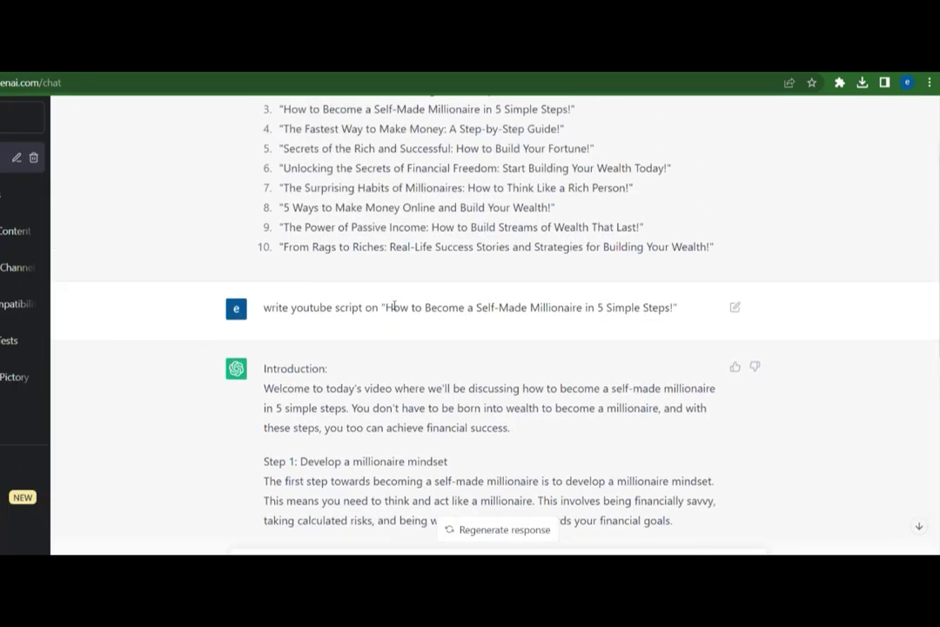
drag(387, 310, 677, 311)
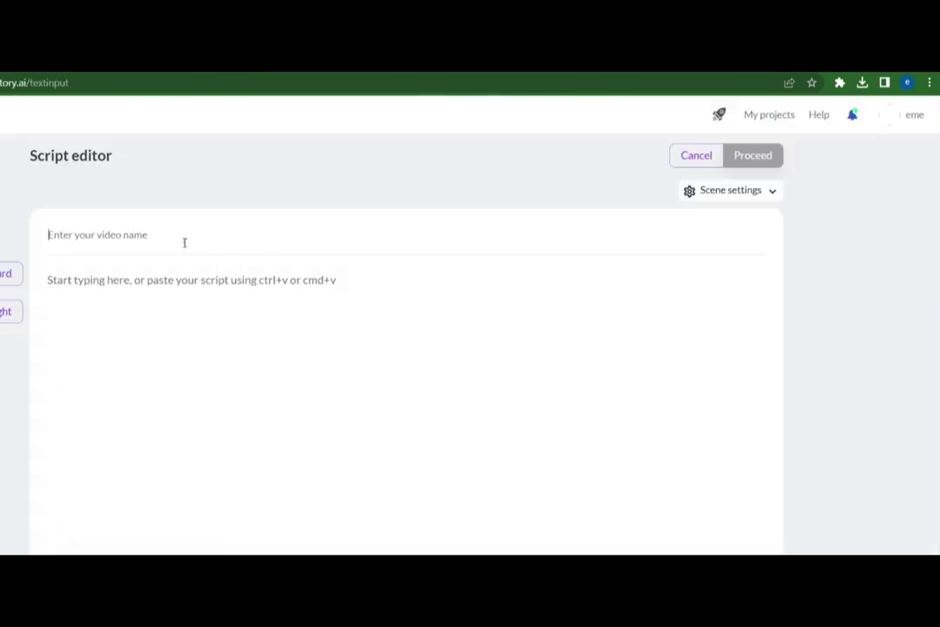
text(How to Become a Self-Made Millionaire in 5 Simple Steps!")
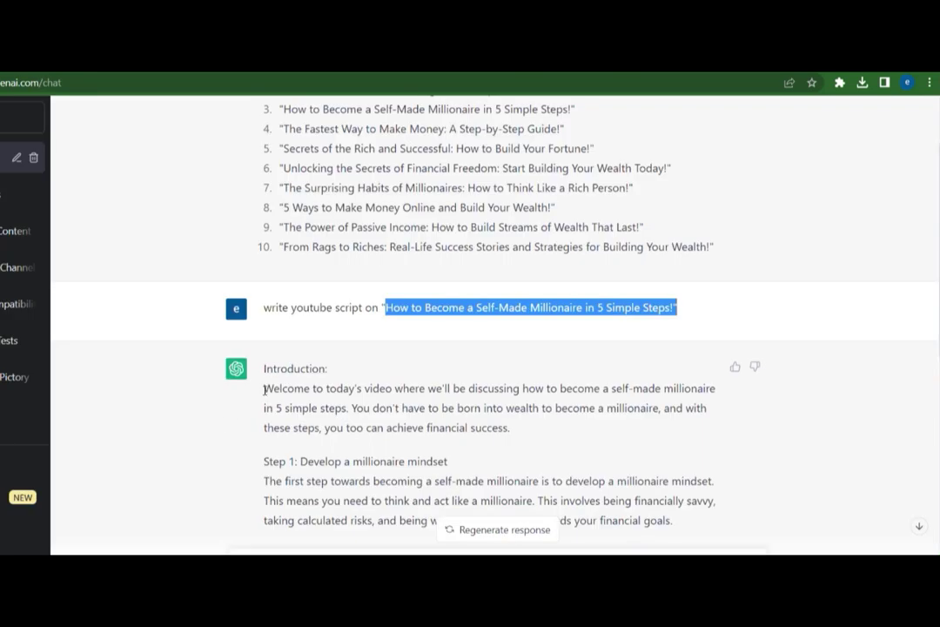
- Copy the ChatGPT script from "Welcome to today's video" through the conclusion and paste it into the Pictory script editor
drag(266, 390, 479, 481)
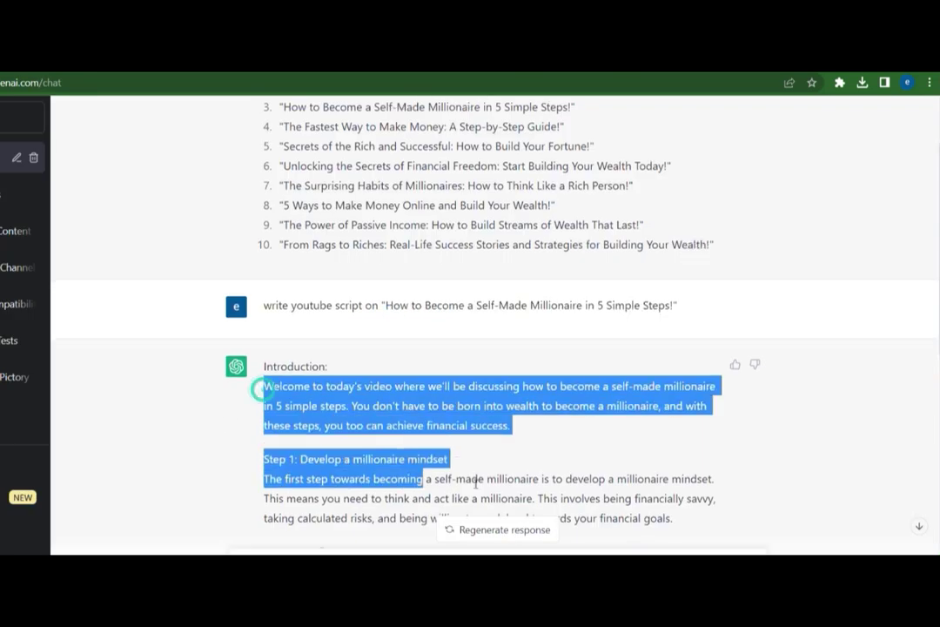
scroll(478, 483, down, 6)
scroll(475, 485, down, 2)
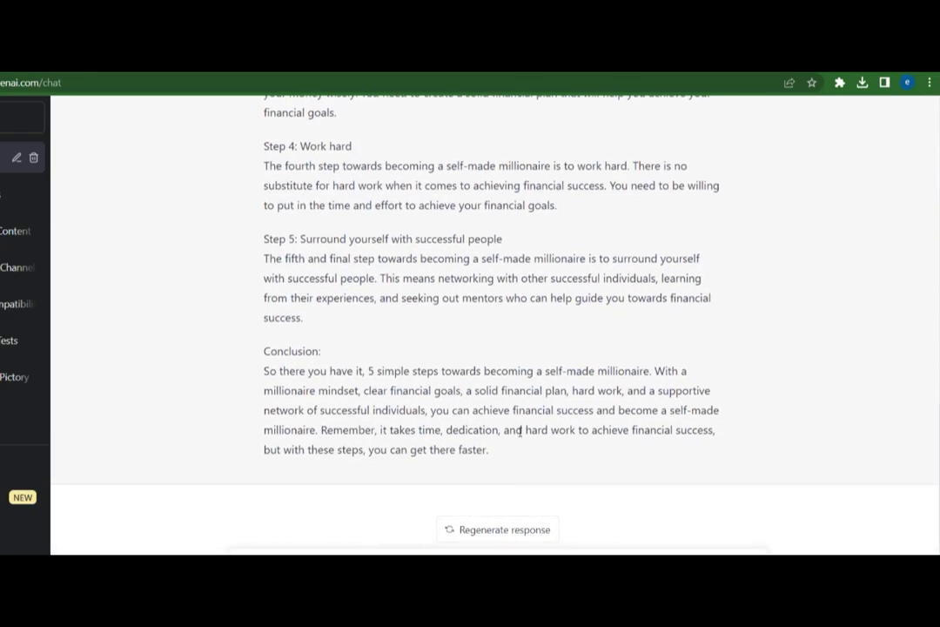
drag(521, 430, 512, 445)
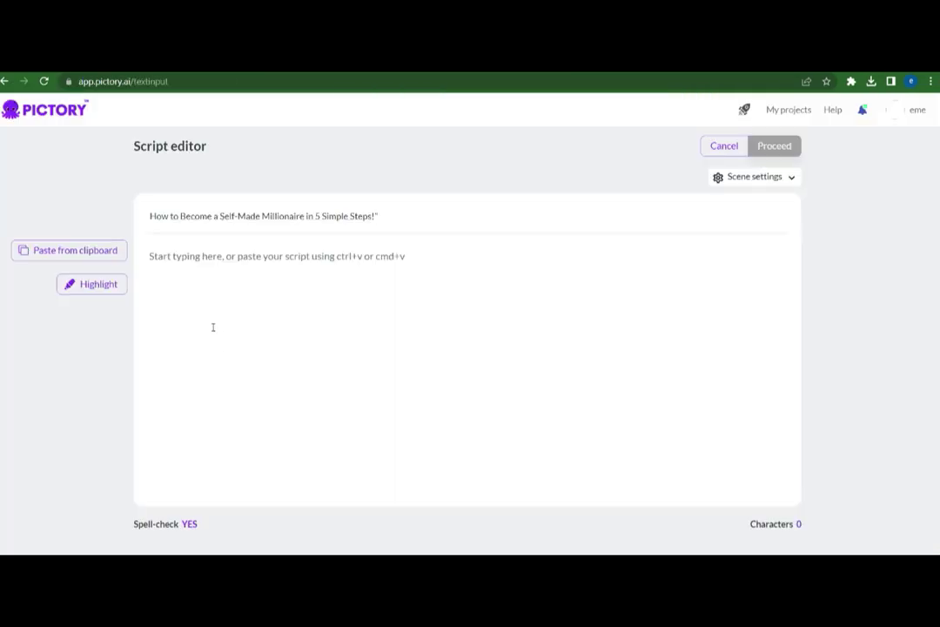
click(212, 327)
key(ctrl+v)
- Put the Step 1, Step 2 and Step 3 headings on their own lines, separate from the paragraphs that follow them
scroll(296, 357, up, 3)
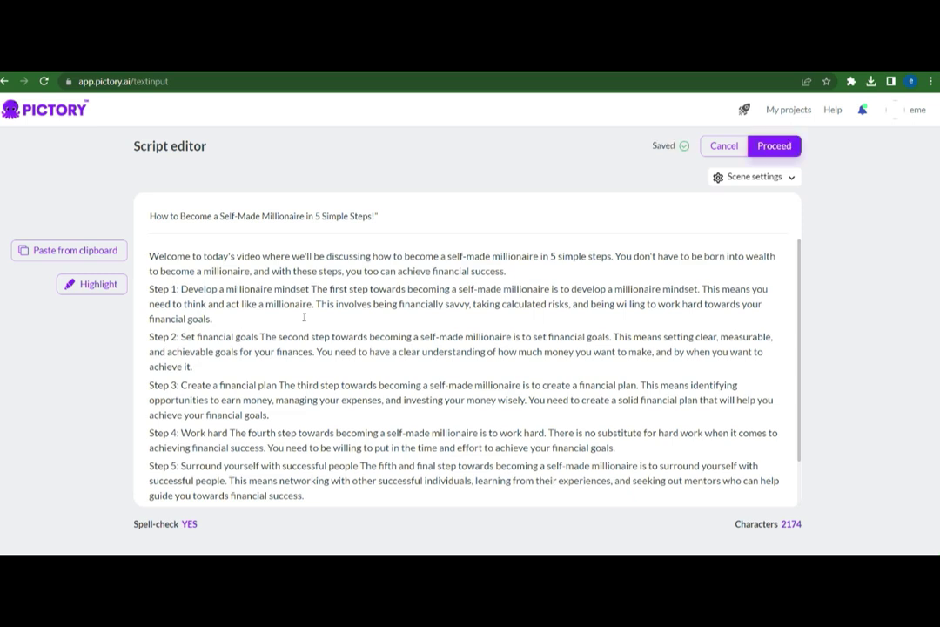
text(.)
key(Return)
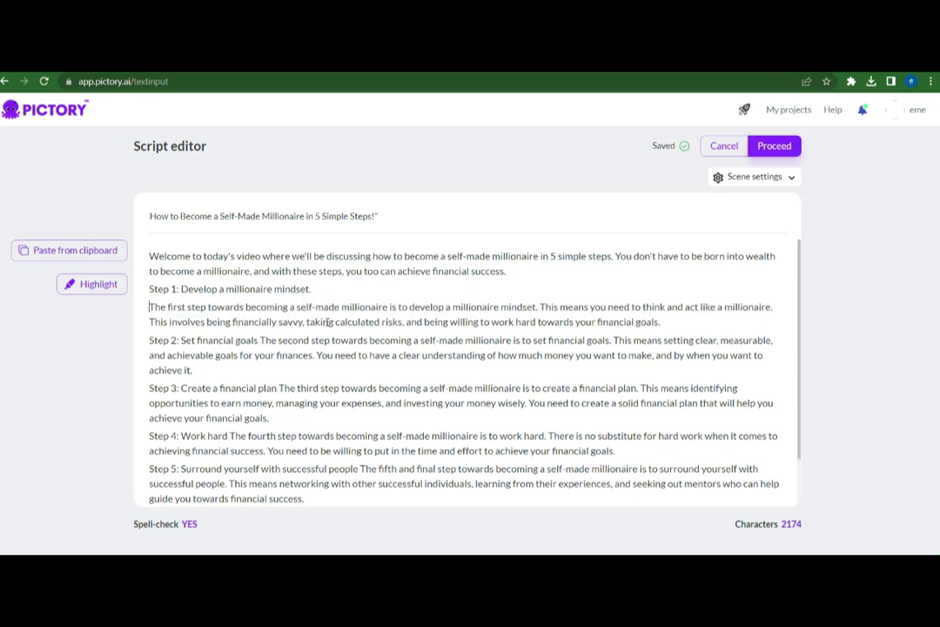
click(260, 340)
text(.)
key(Return)
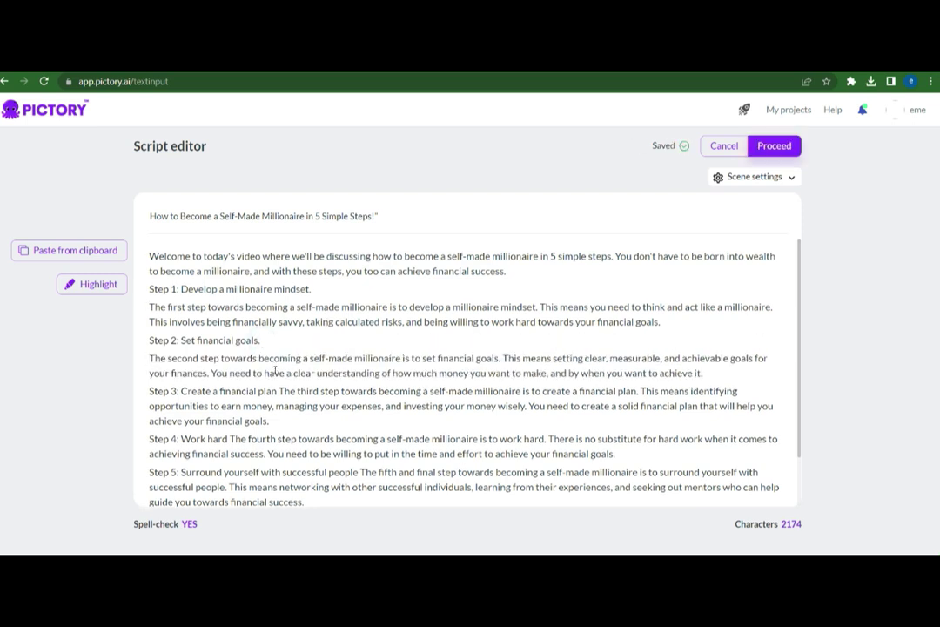
click(279, 391)
key(BackSpace)
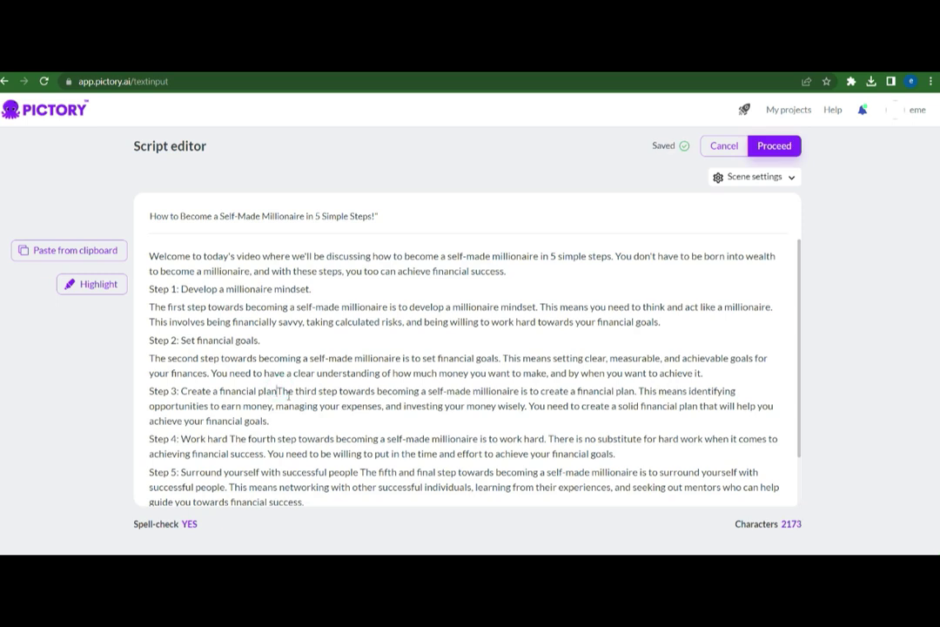
key(Return)
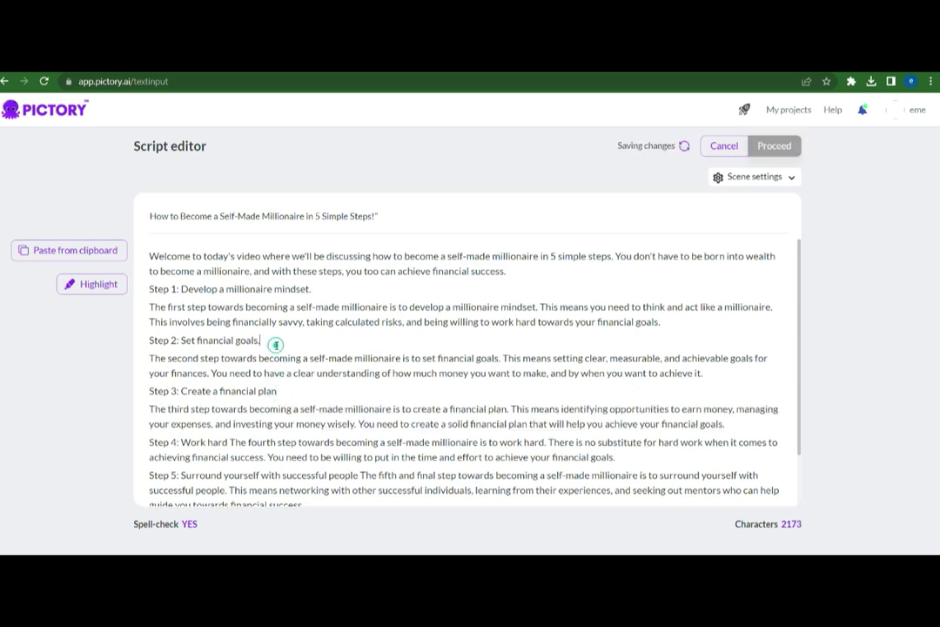
- Set the script to create new scenes on both sentence breaks and line breaks
click(778, 181)
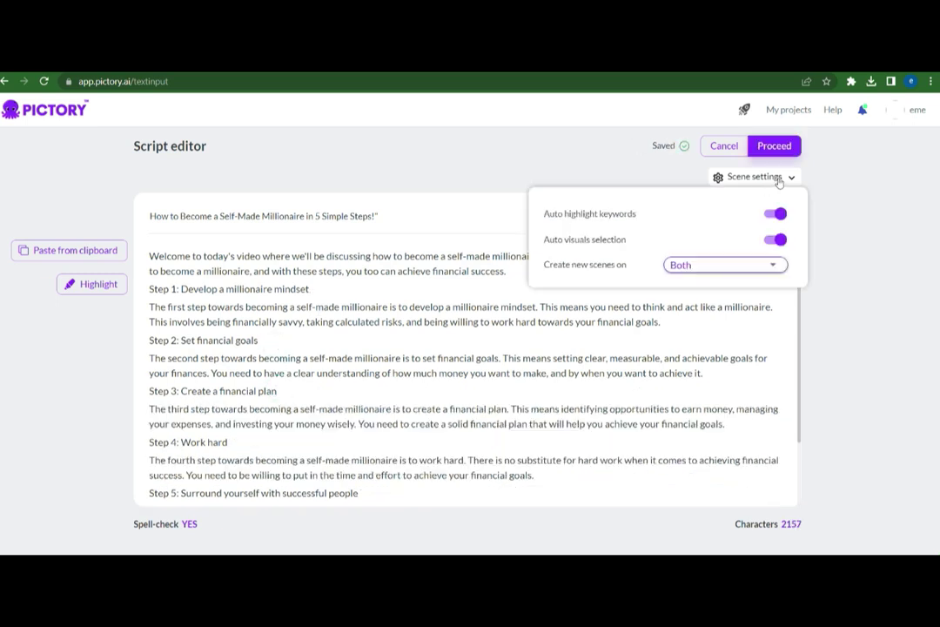
click(764, 265)
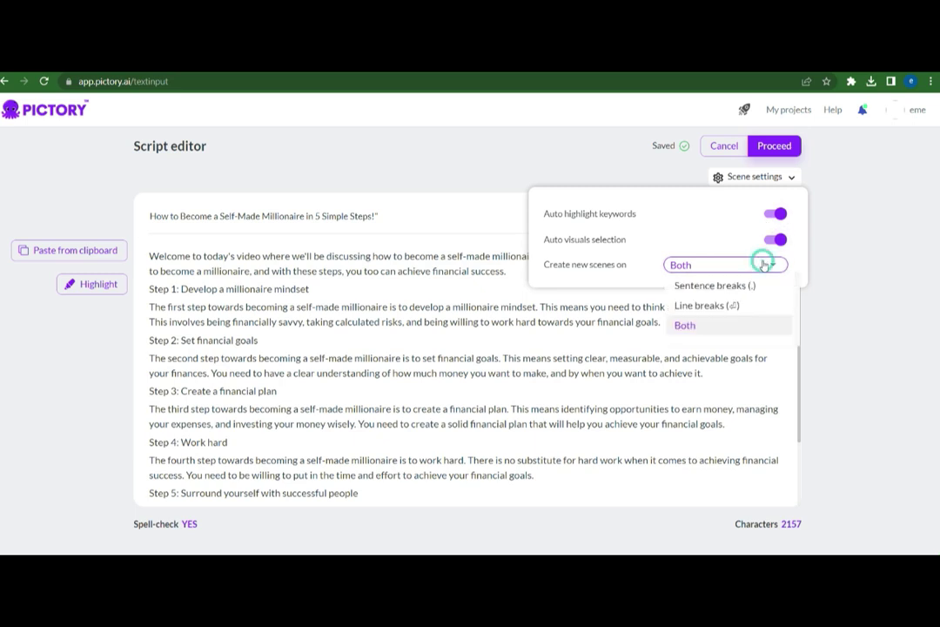
click(716, 326)
click(832, 303)
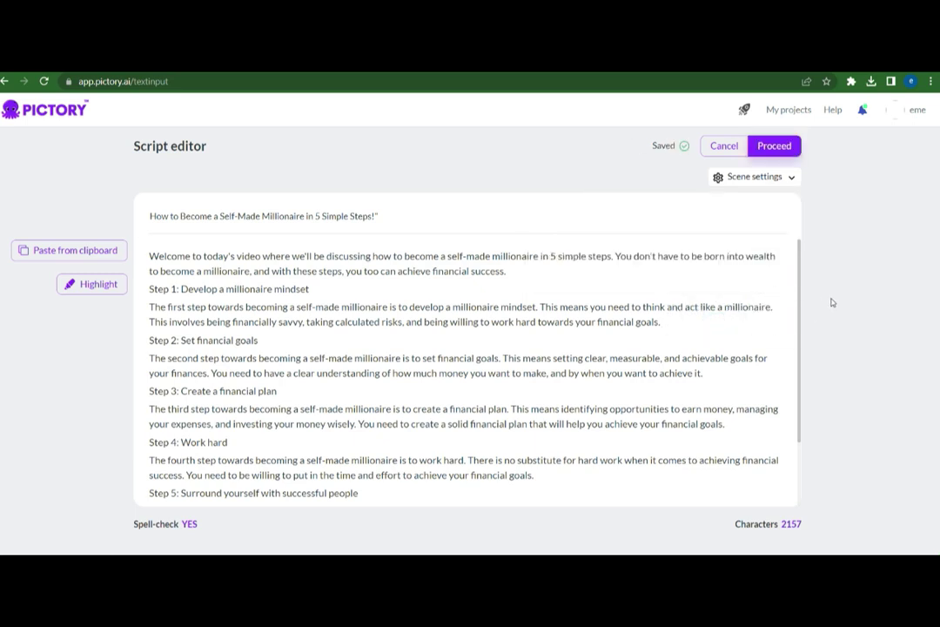
- Proceed from the script editor and apply the Caption subtitles template with a 16:9 aspect ratio
click(778, 148)
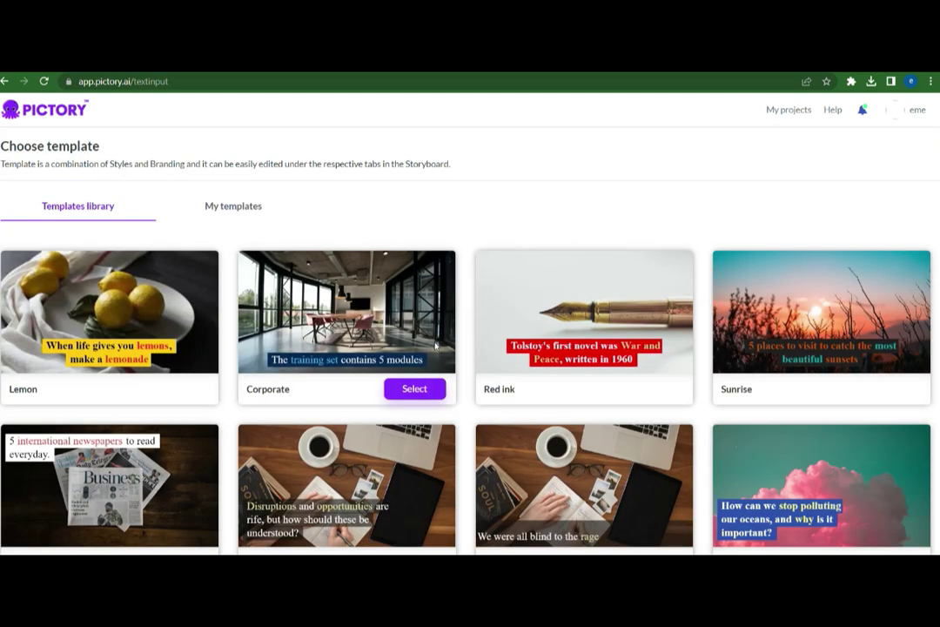
scroll(466, 391, down, 3)
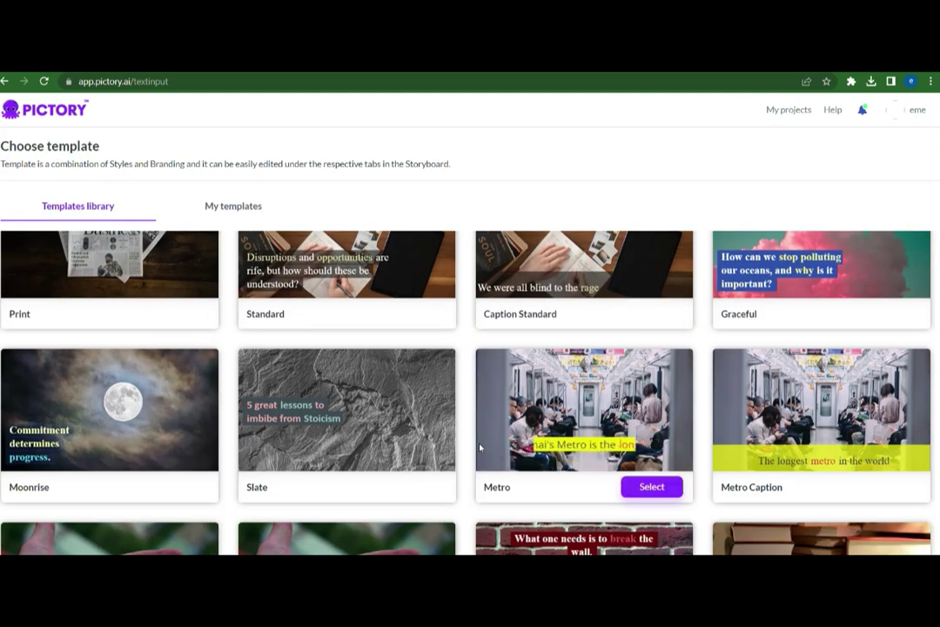
scroll(480, 448, down, 4)
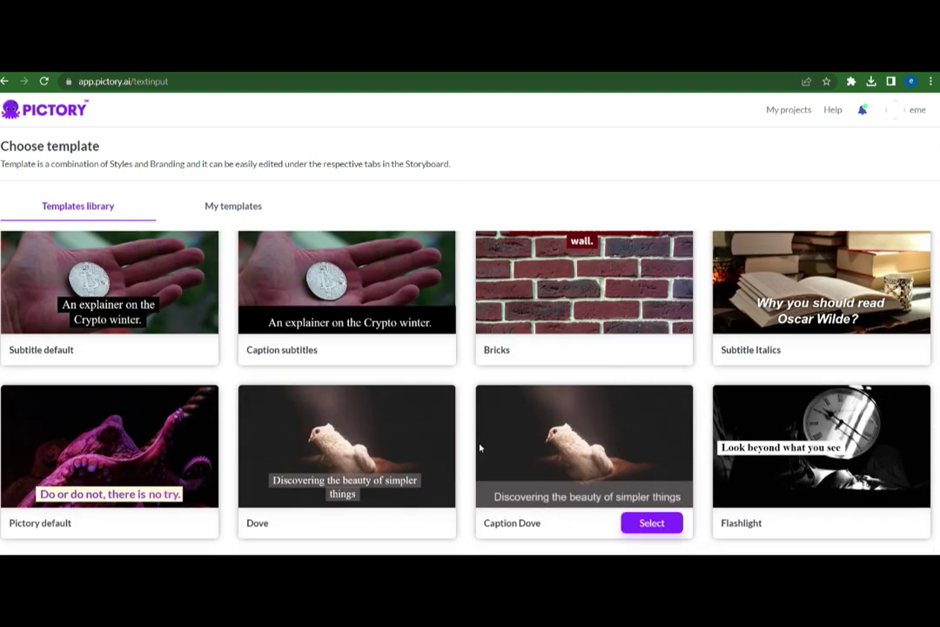
scroll(480, 448, down, 2)
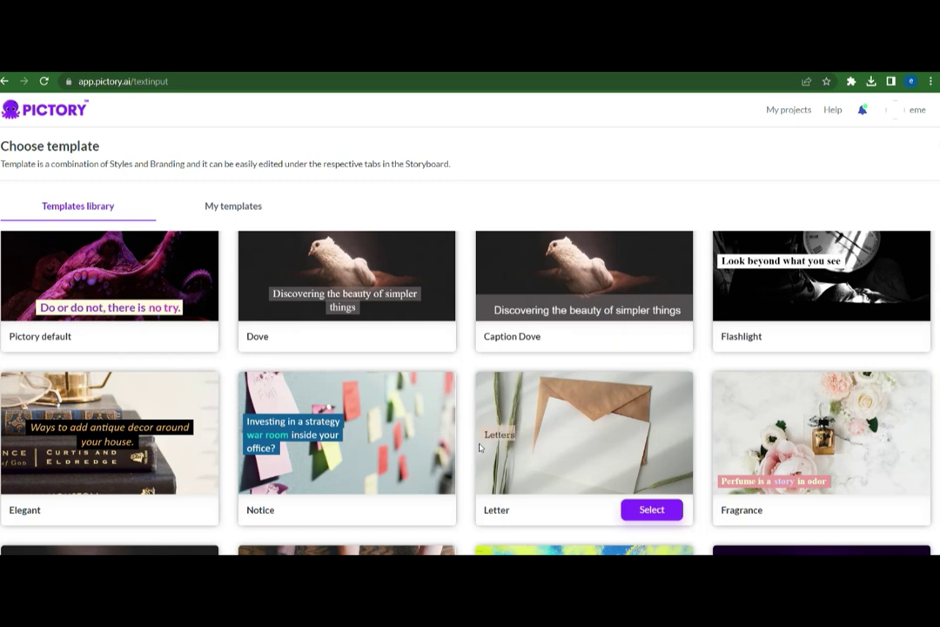
scroll(480, 448, up, 3)
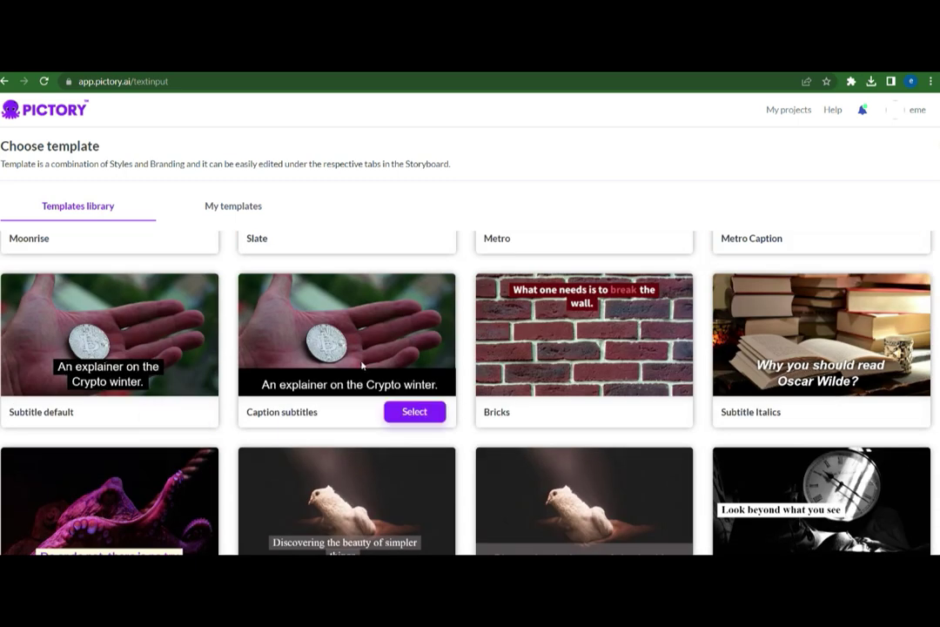
click(347, 357)
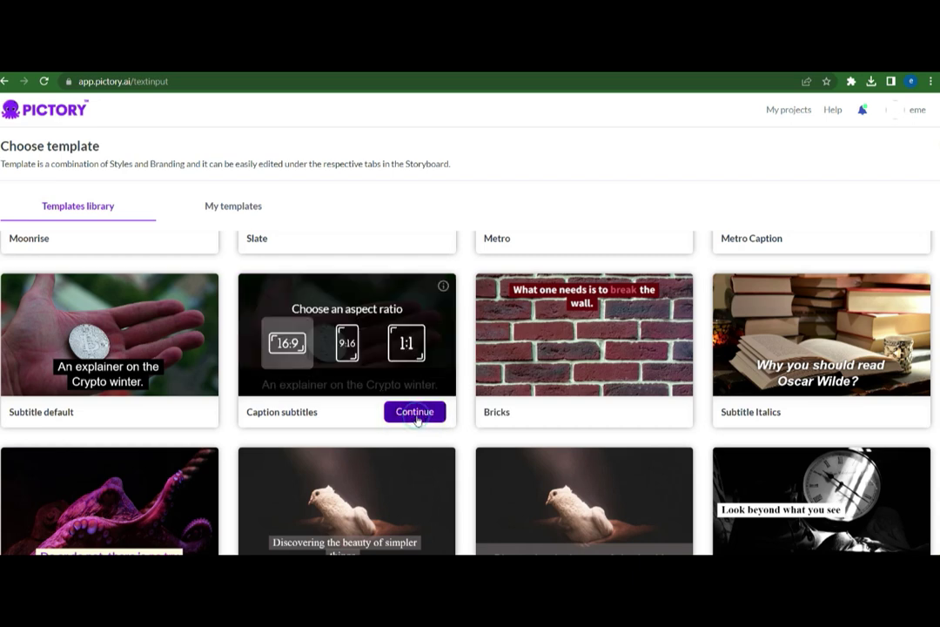
click(419, 415)
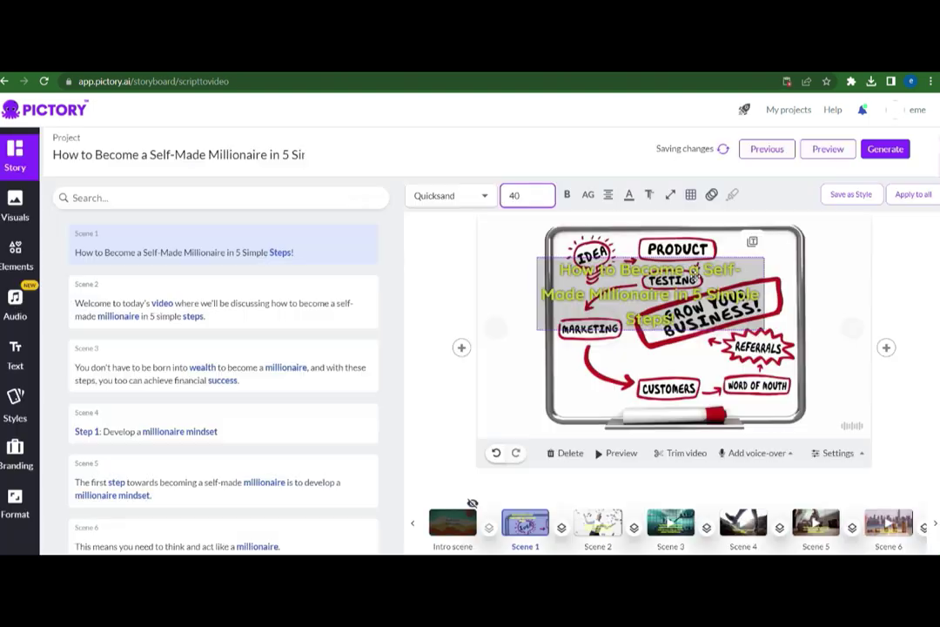
- Give the Scene 1 title text a black background and shift it slightly to the right over the whiteboard visual
click(628, 194)
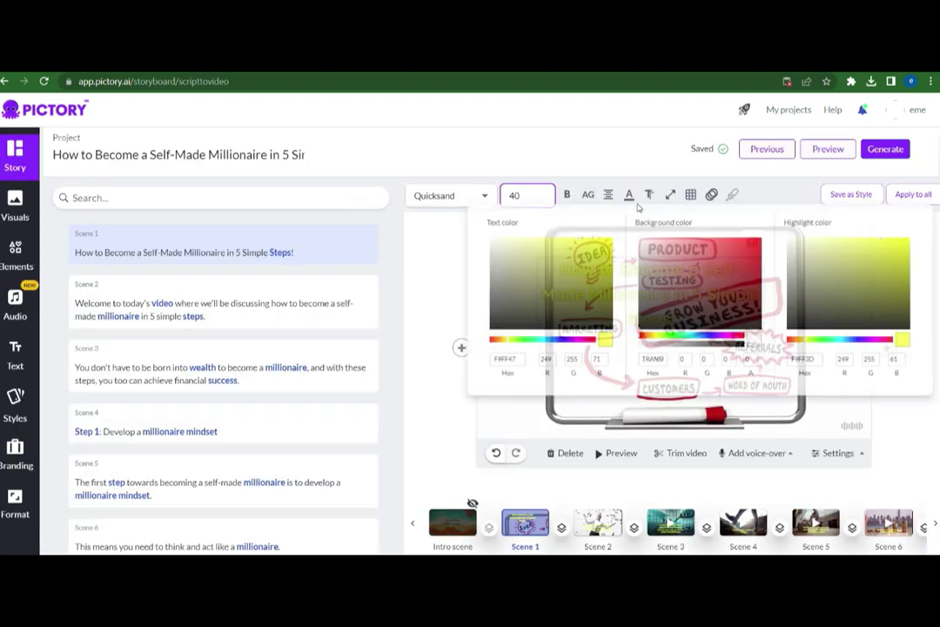
click(608, 124)
drag(607, 269, 616, 267)
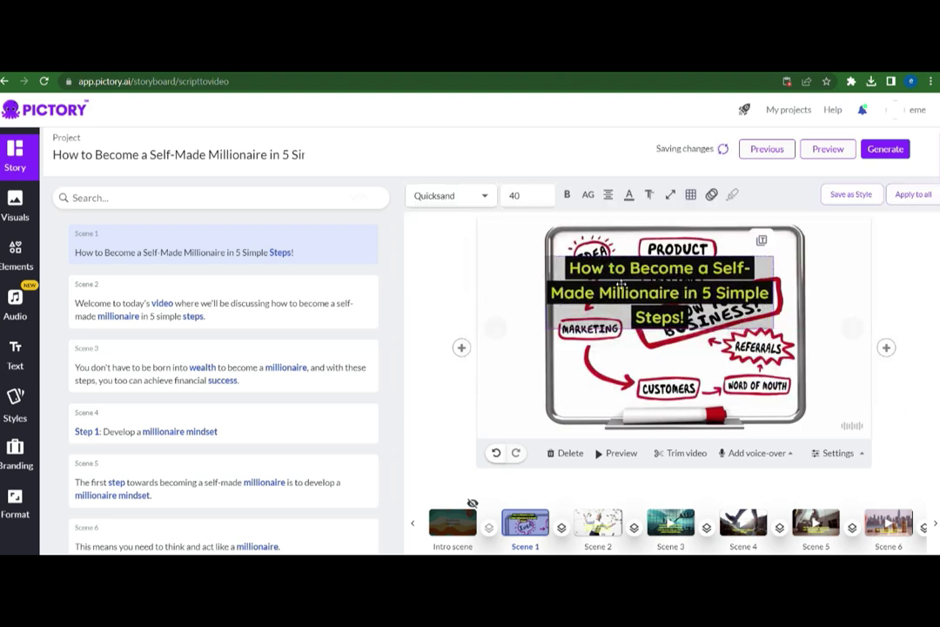
click(488, 228)
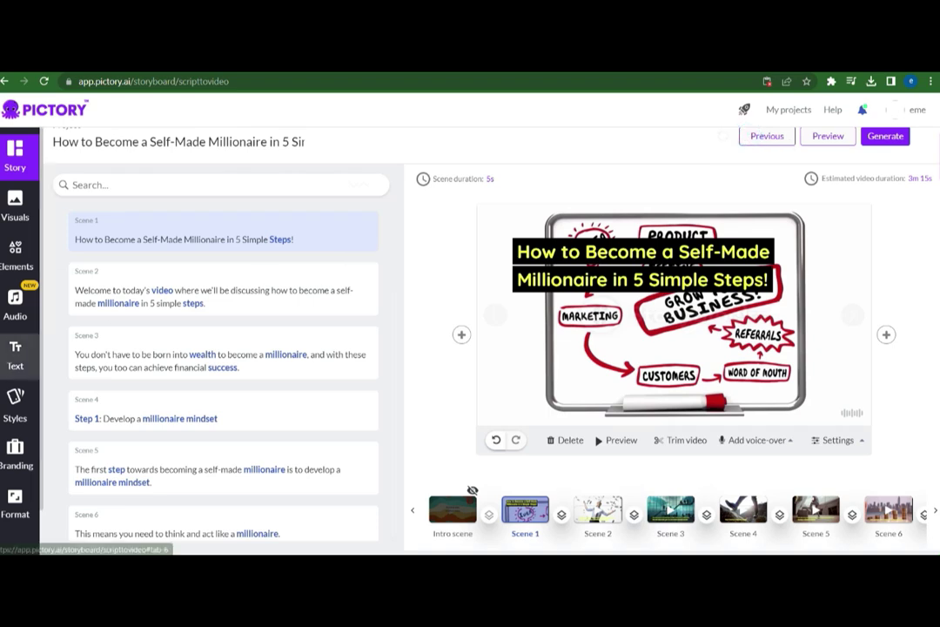
- Apply the male English (US) voice-over Jackson at 104% speed and preview the video
click(14, 305)
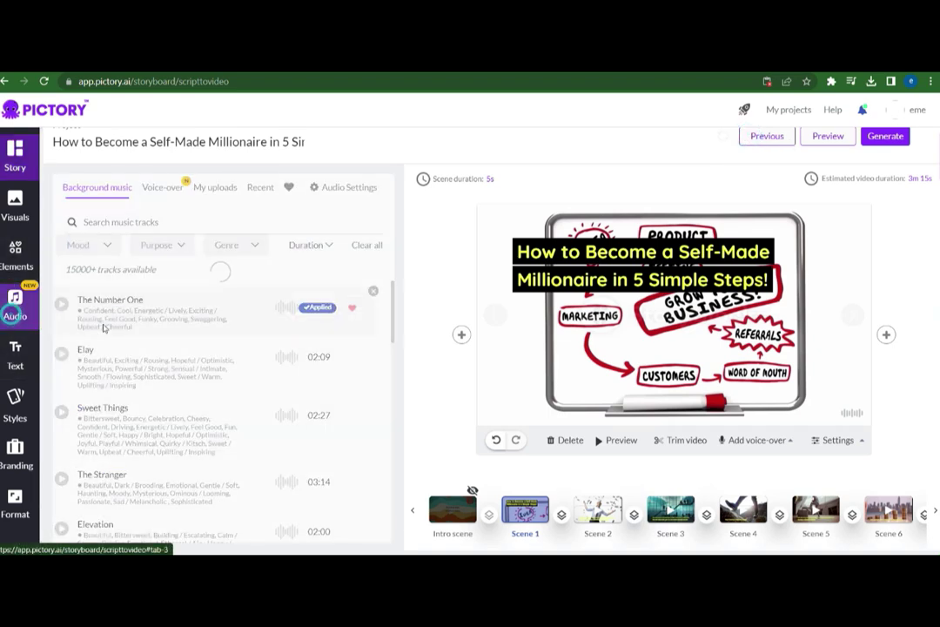
click(158, 189)
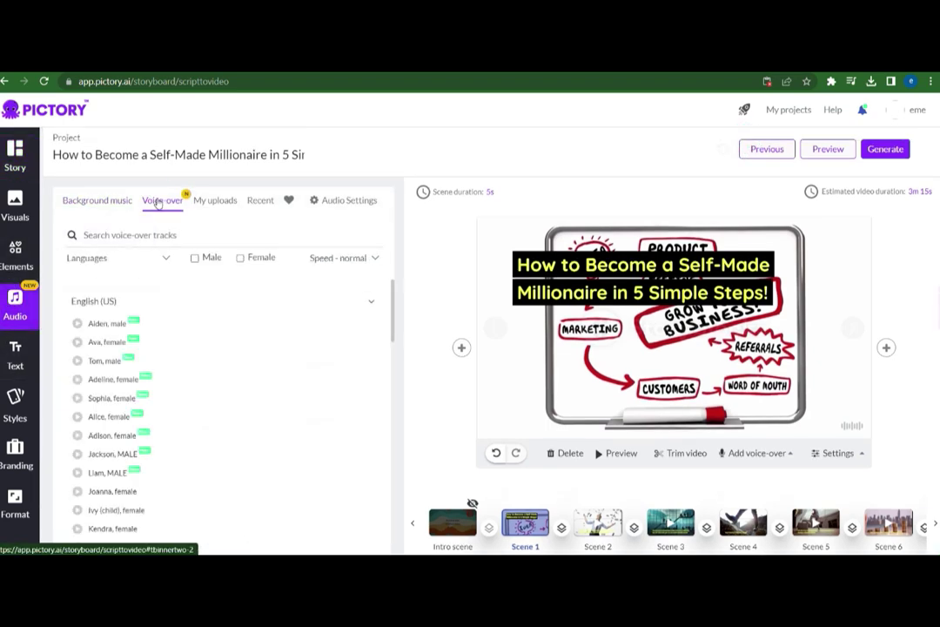
click(101, 461)
click(364, 259)
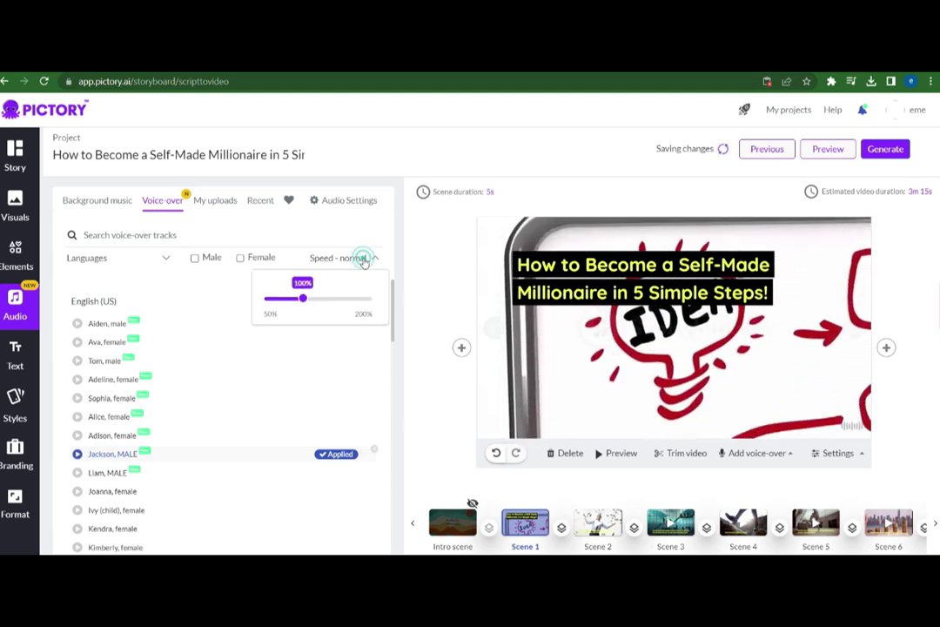
drag(303, 300, 304, 300)
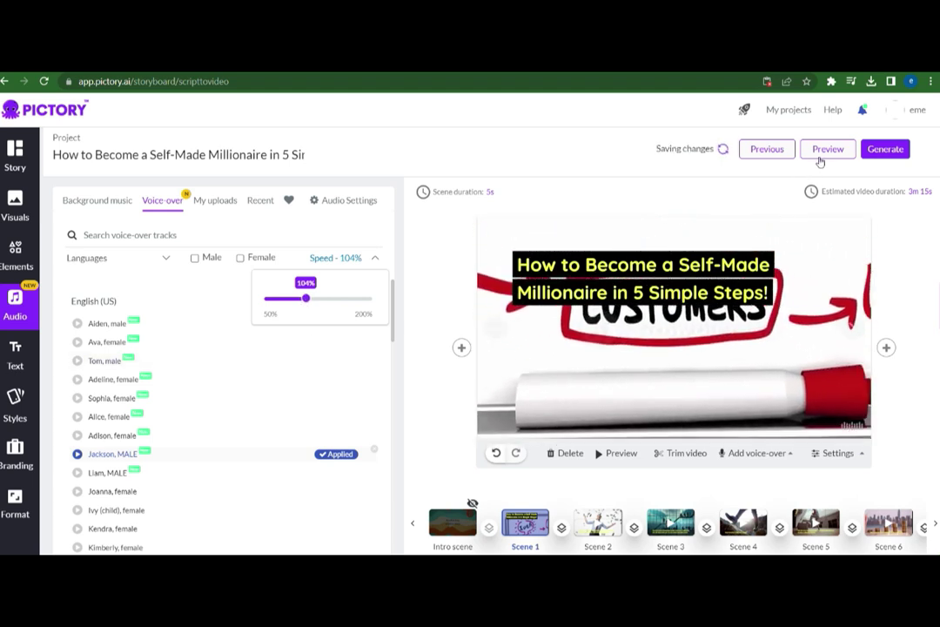
click(472, 157)
click(828, 149)
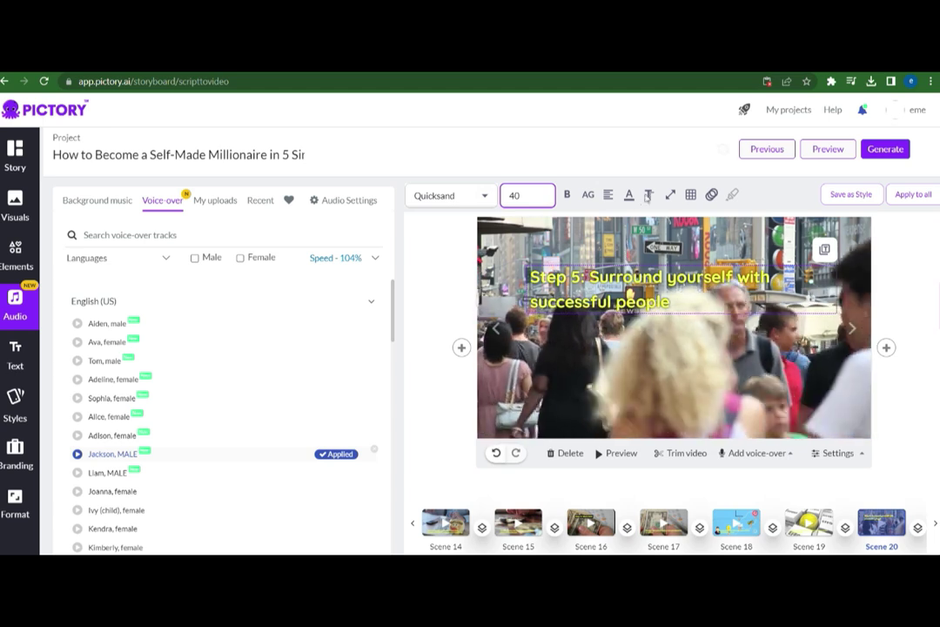
- Give the "Step 5: Surround yourself with successful people" heading in Scene 20 a solid black background
click(649, 195)
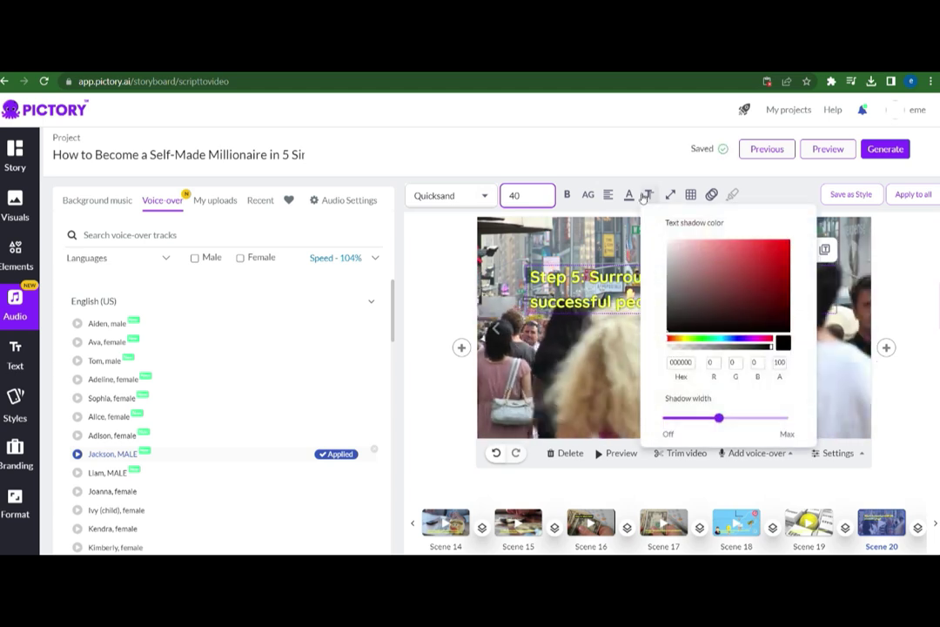
click(628, 195)
click(747, 346)
click(884, 433)
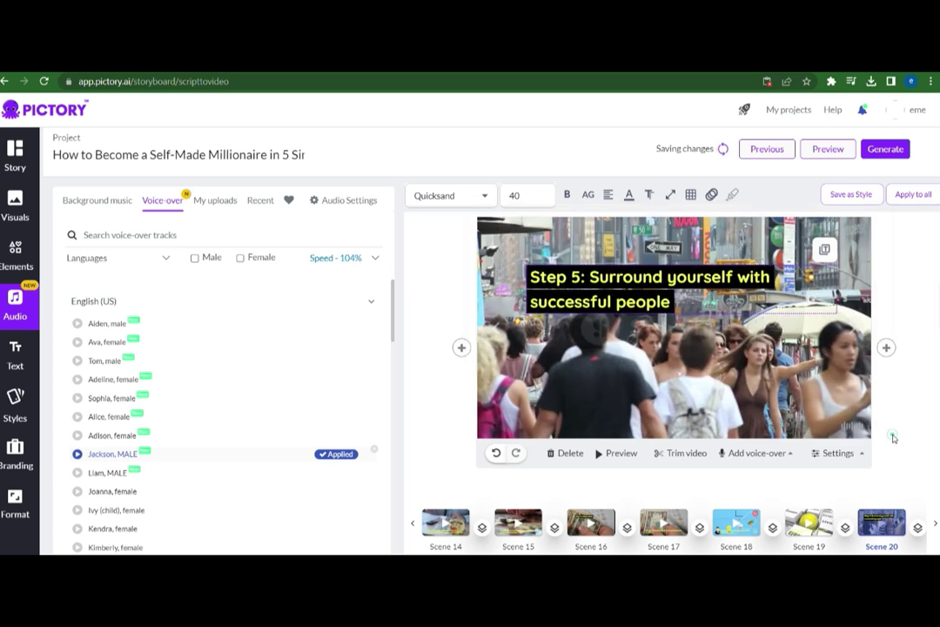
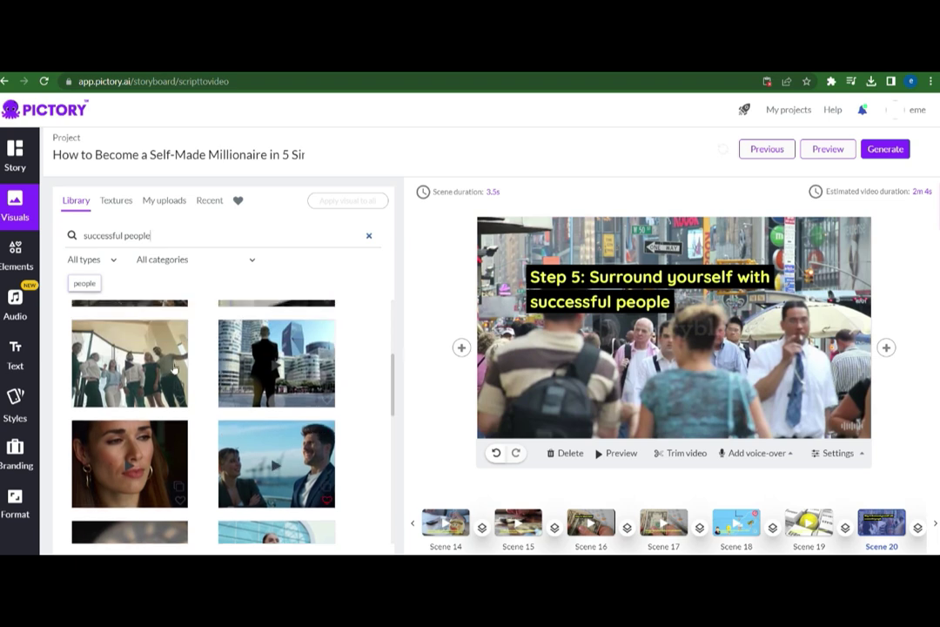
- Replace the Scene 20 visual with the "successful people" library clip of a group raising their fists
click(164, 373)
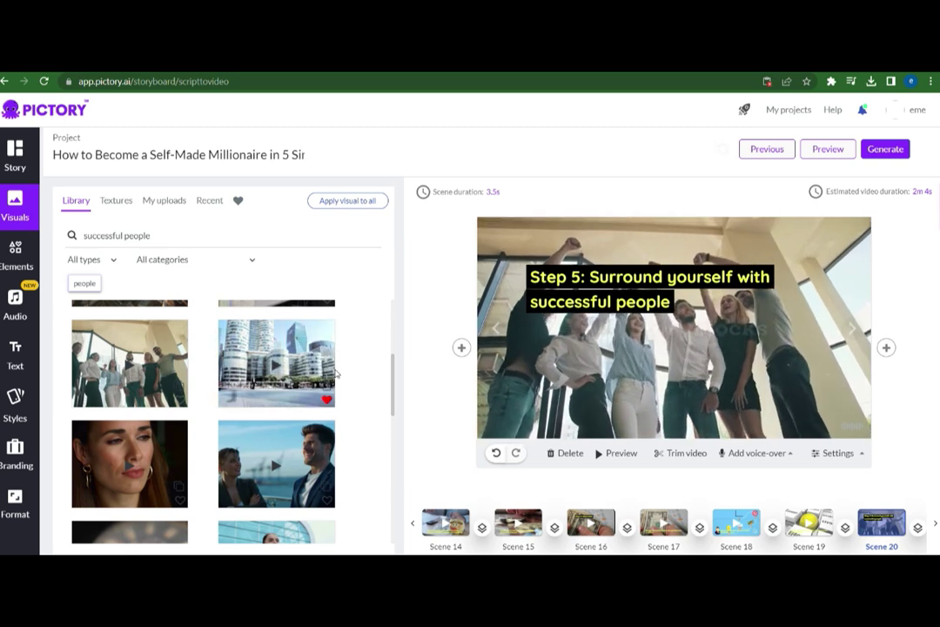
scroll(336, 373, down, 2)
scroll(337, 373, down, 7)
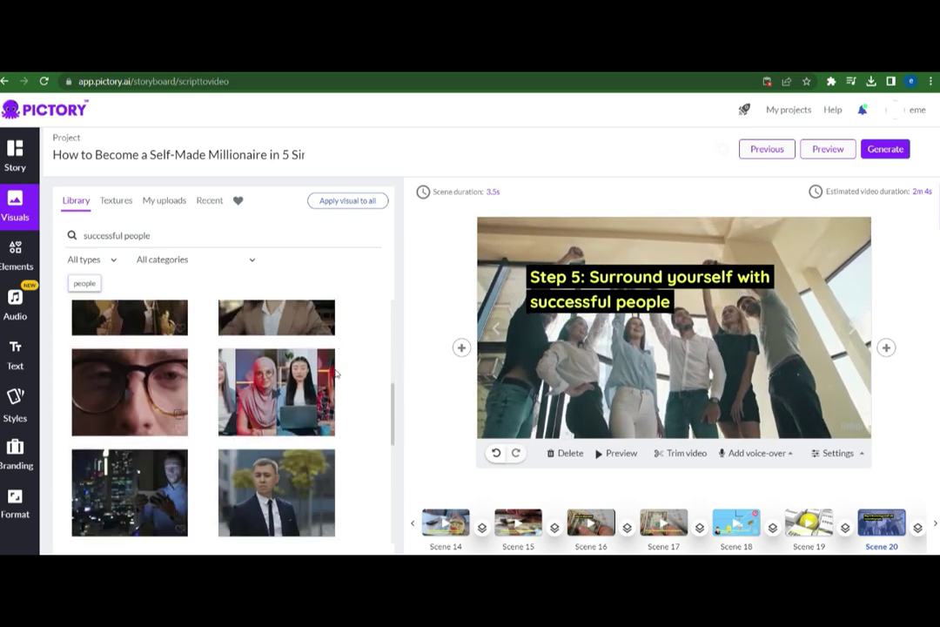
scroll(336, 373, down, 3)
scroll(336, 373, down, 2)
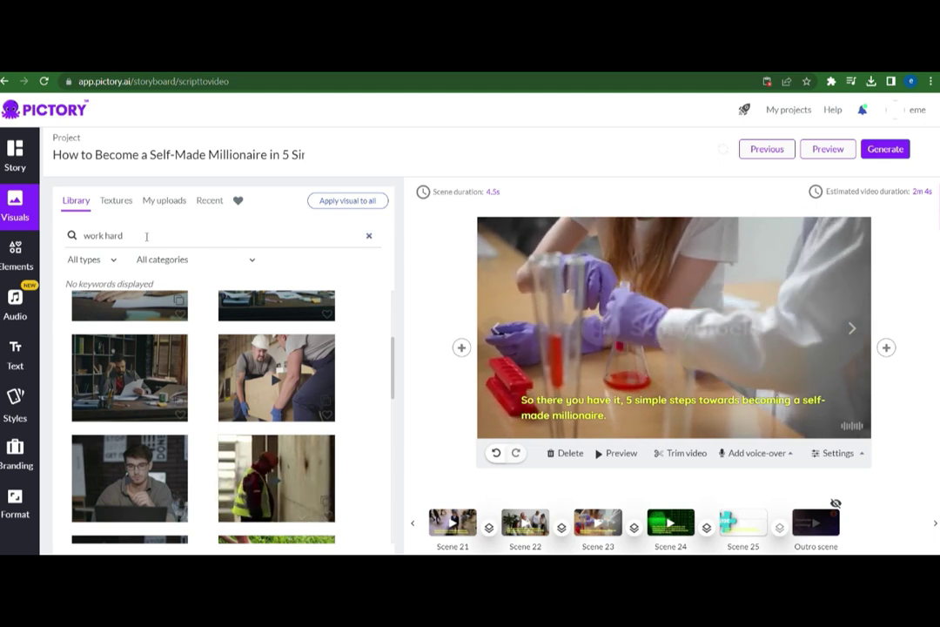
- Look through the "work hard" visuals for Scene 23 and change the library search to "successful people"
scroll(222, 403, down, 5)
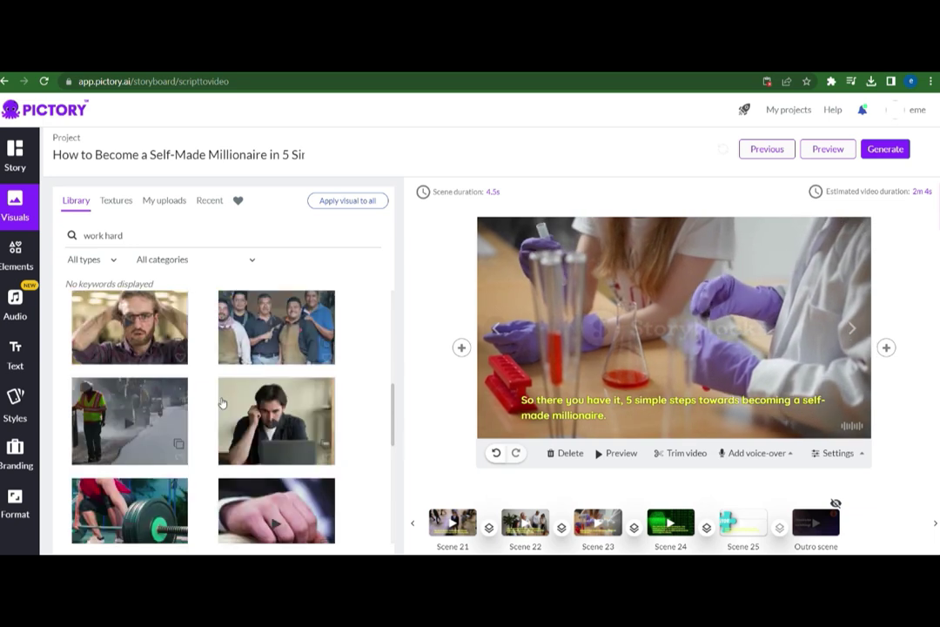
scroll(223, 402, down, 3)
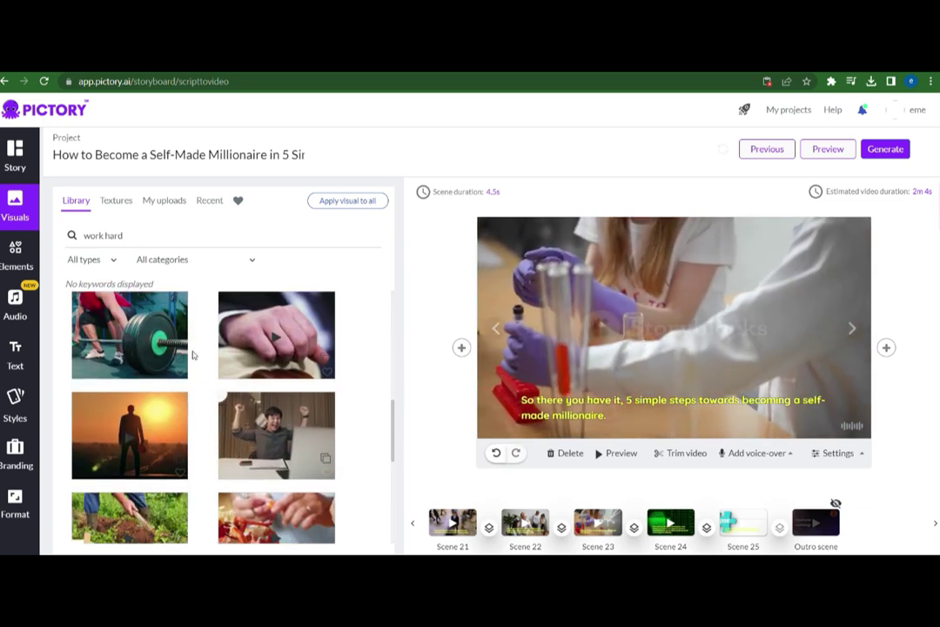
mouse_move(287, 446)
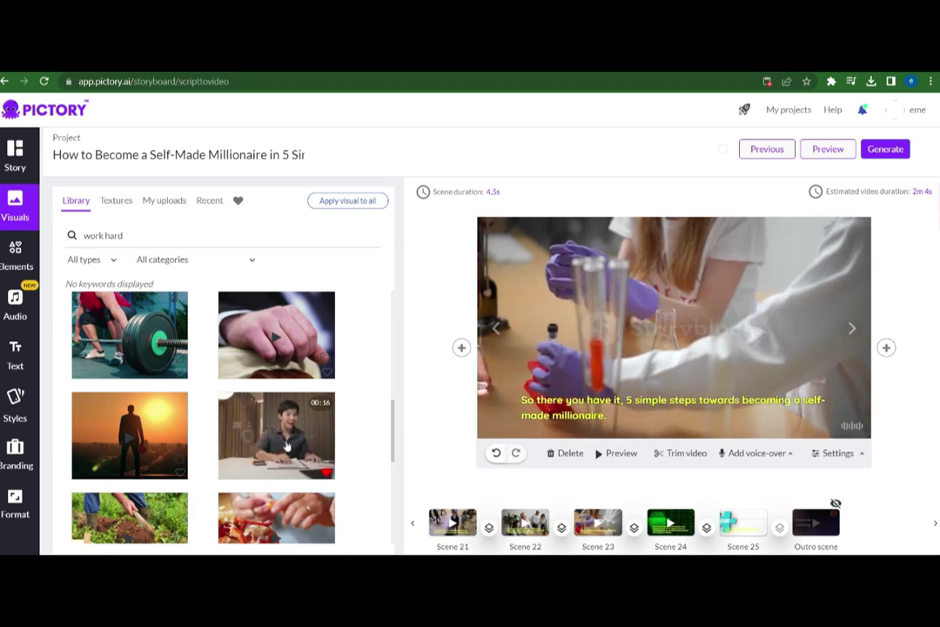
scroll(287, 446, down, 3)
click(131, 237)
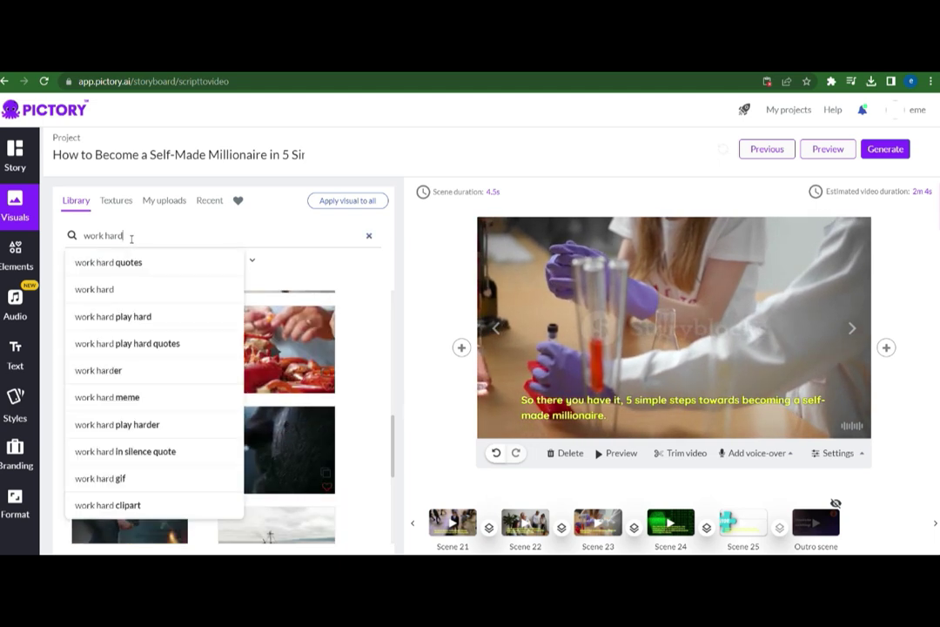
key(BackSpace)
key(BackSpace)
key(BackSpace)
key(BackSpace)
key(BackSpace)
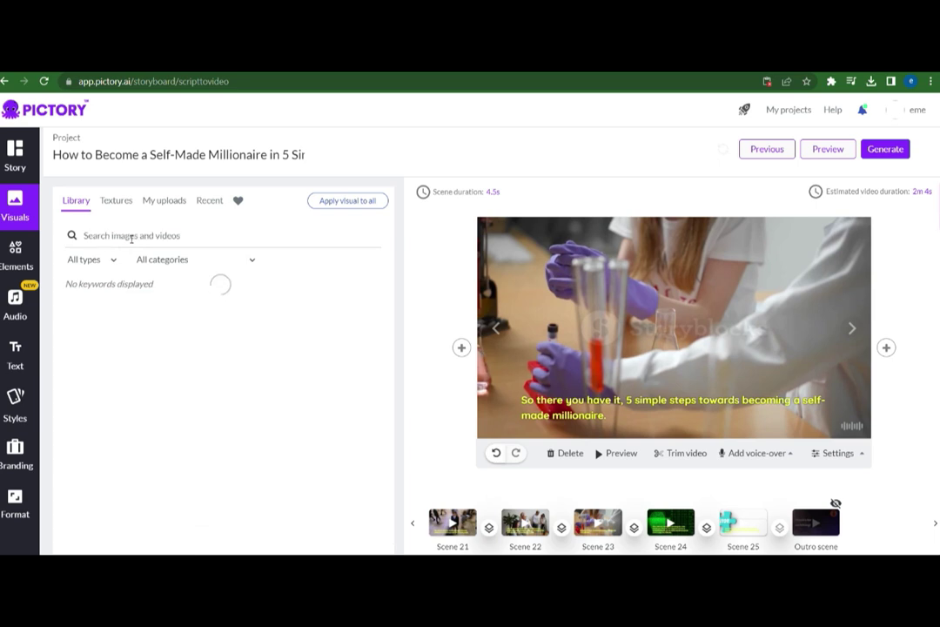
text(successful)
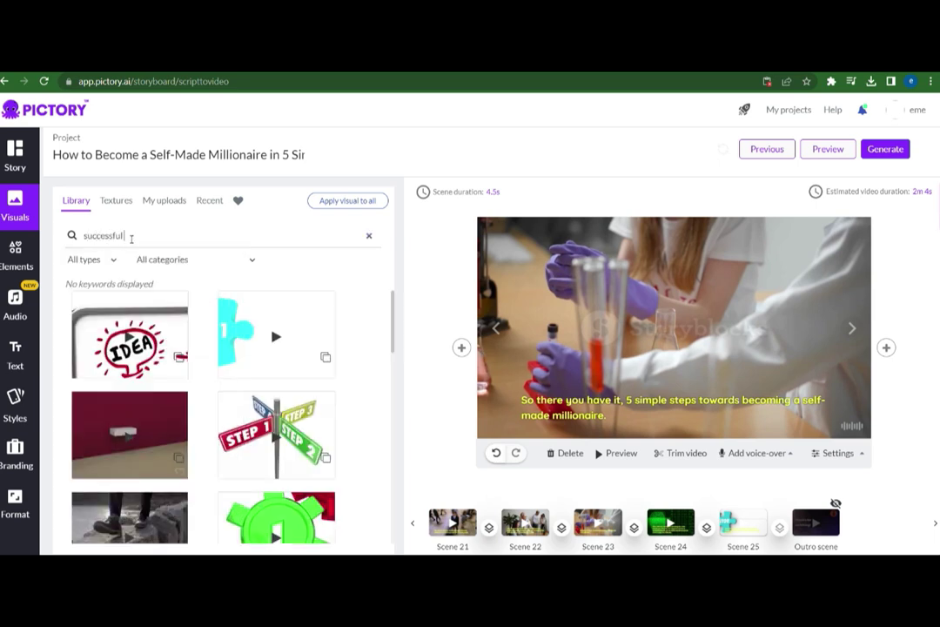
text( people)
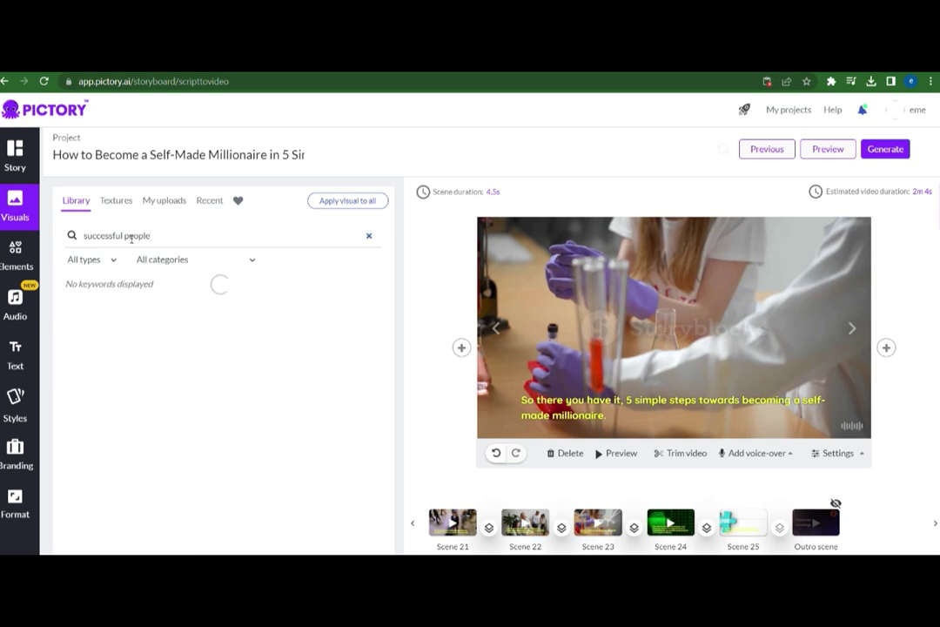
- Replace the Scene 23 visual with the clip of a person standing beside a high-rise facade and proceed to the following scene
scroll(266, 407, down, 3)
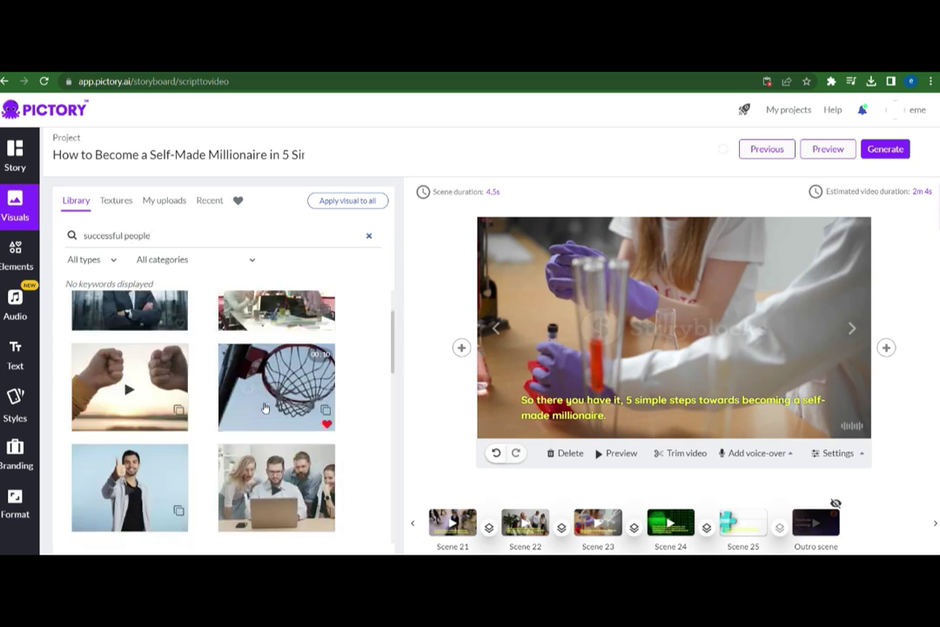
scroll(266, 406, down, 5)
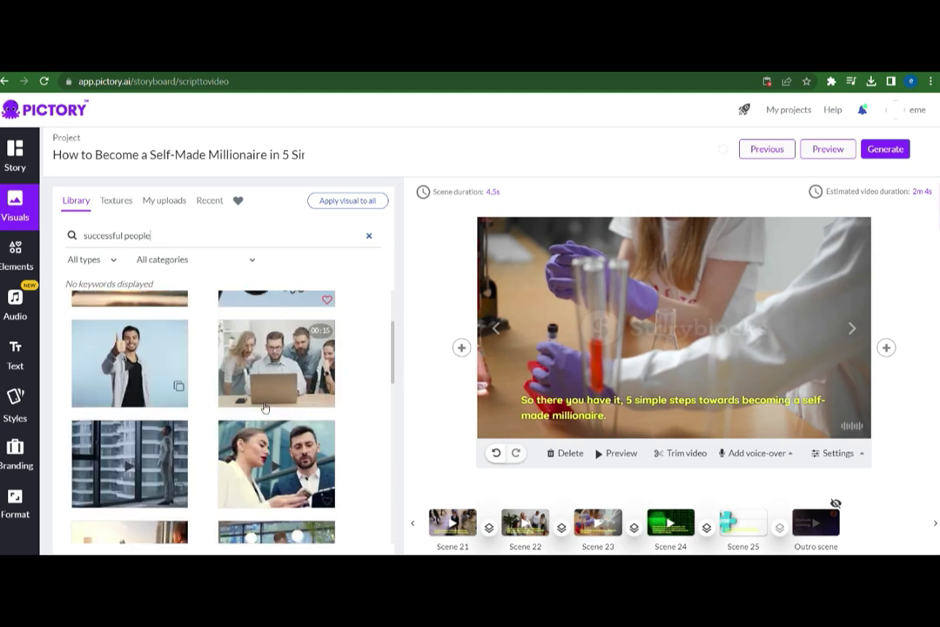
scroll(264, 406, down, 1)
scroll(179, 403, up, 1)
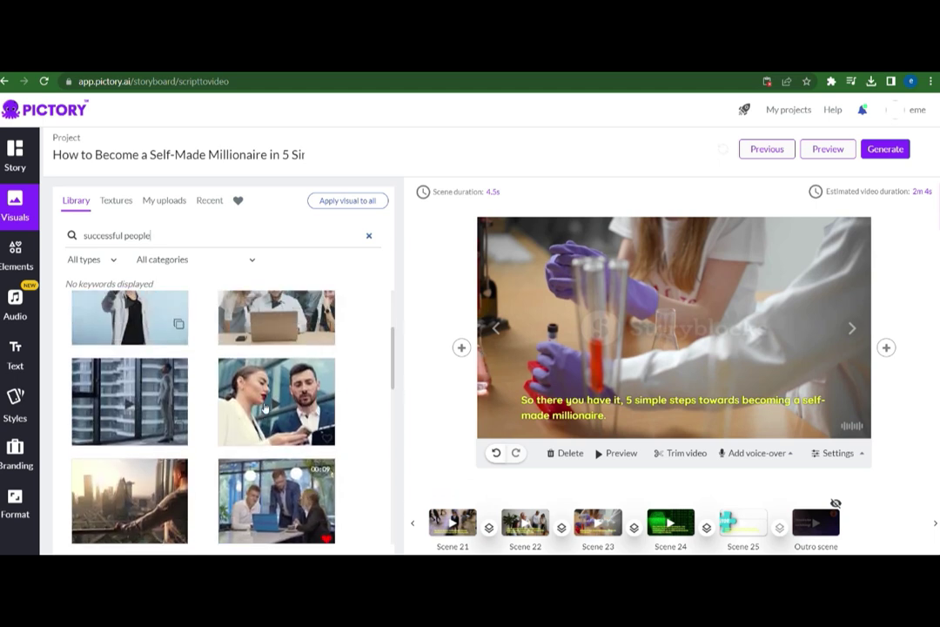
click(162, 409)
click(852, 327)
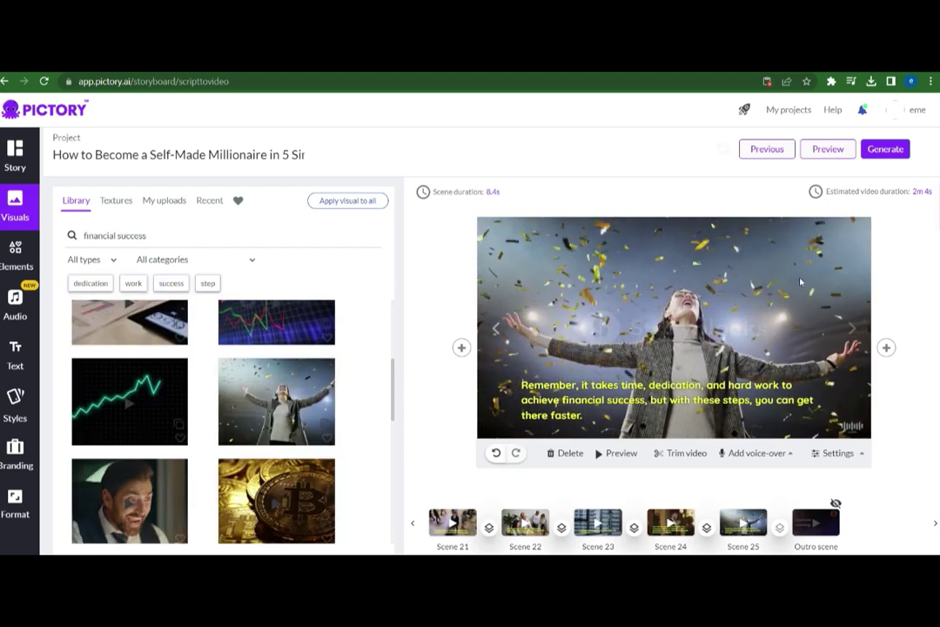
- Review the visuals of Scenes 24 and 25 and check Scene 25's visual, text and audio settings
click(497, 329)
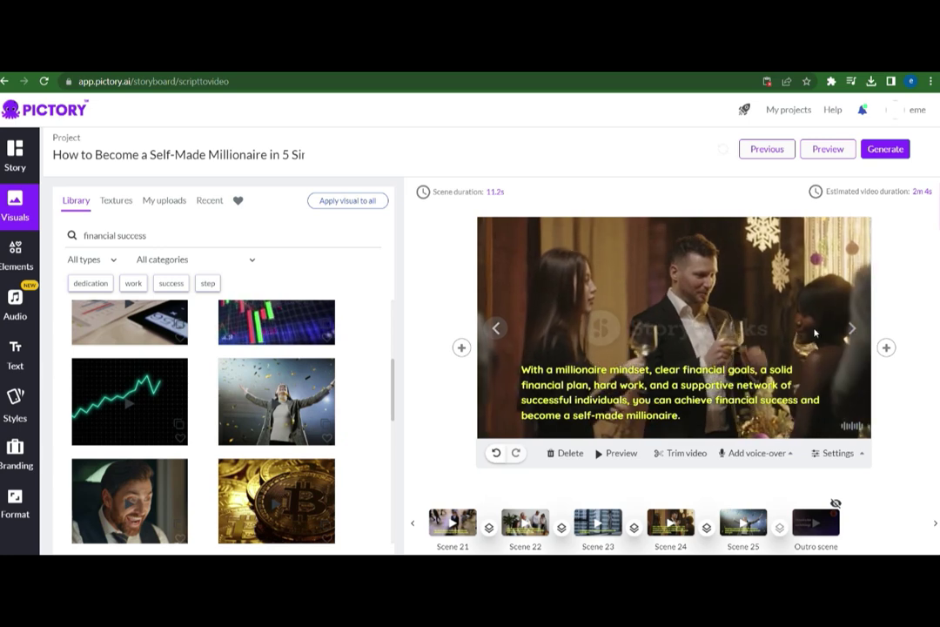
click(851, 329)
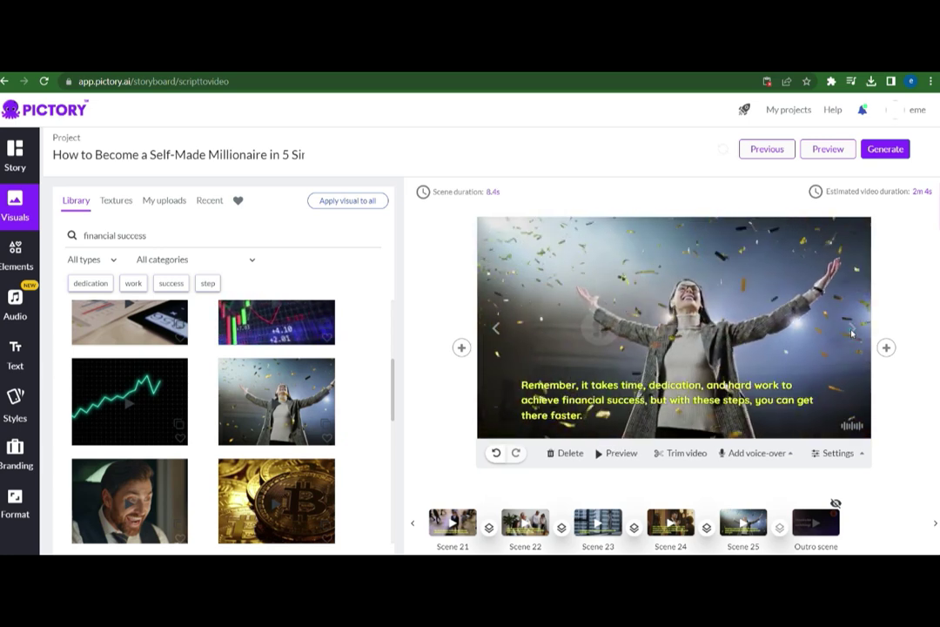
click(843, 453)
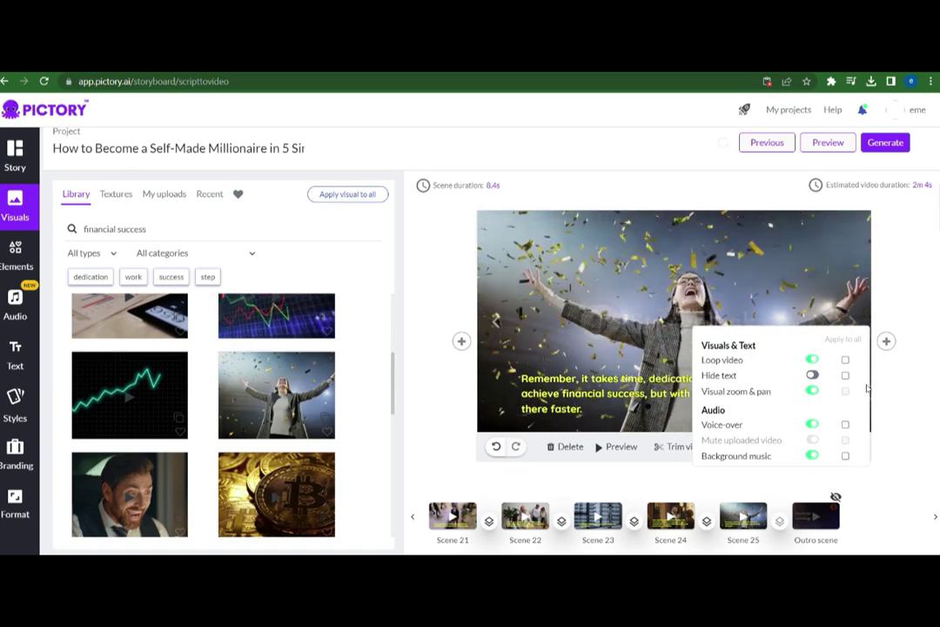
click(837, 447)
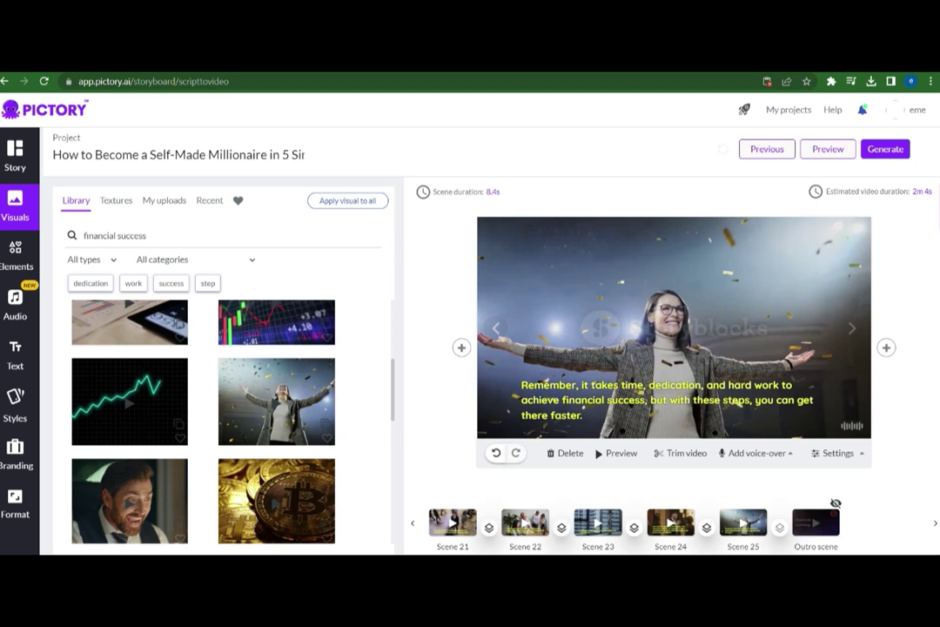
- Generate the video from the completed storyboard
click(888, 150)
click(793, 171)
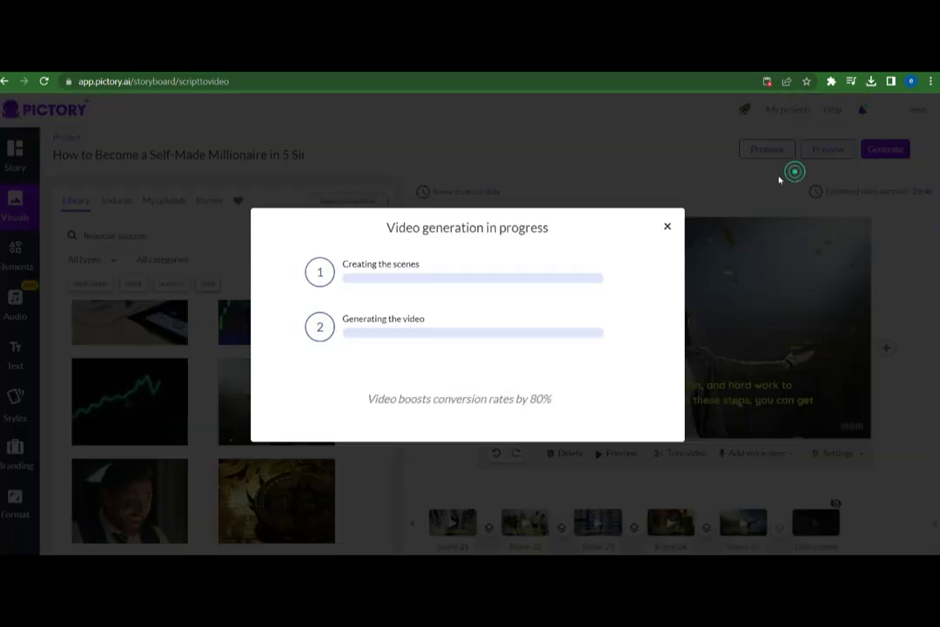